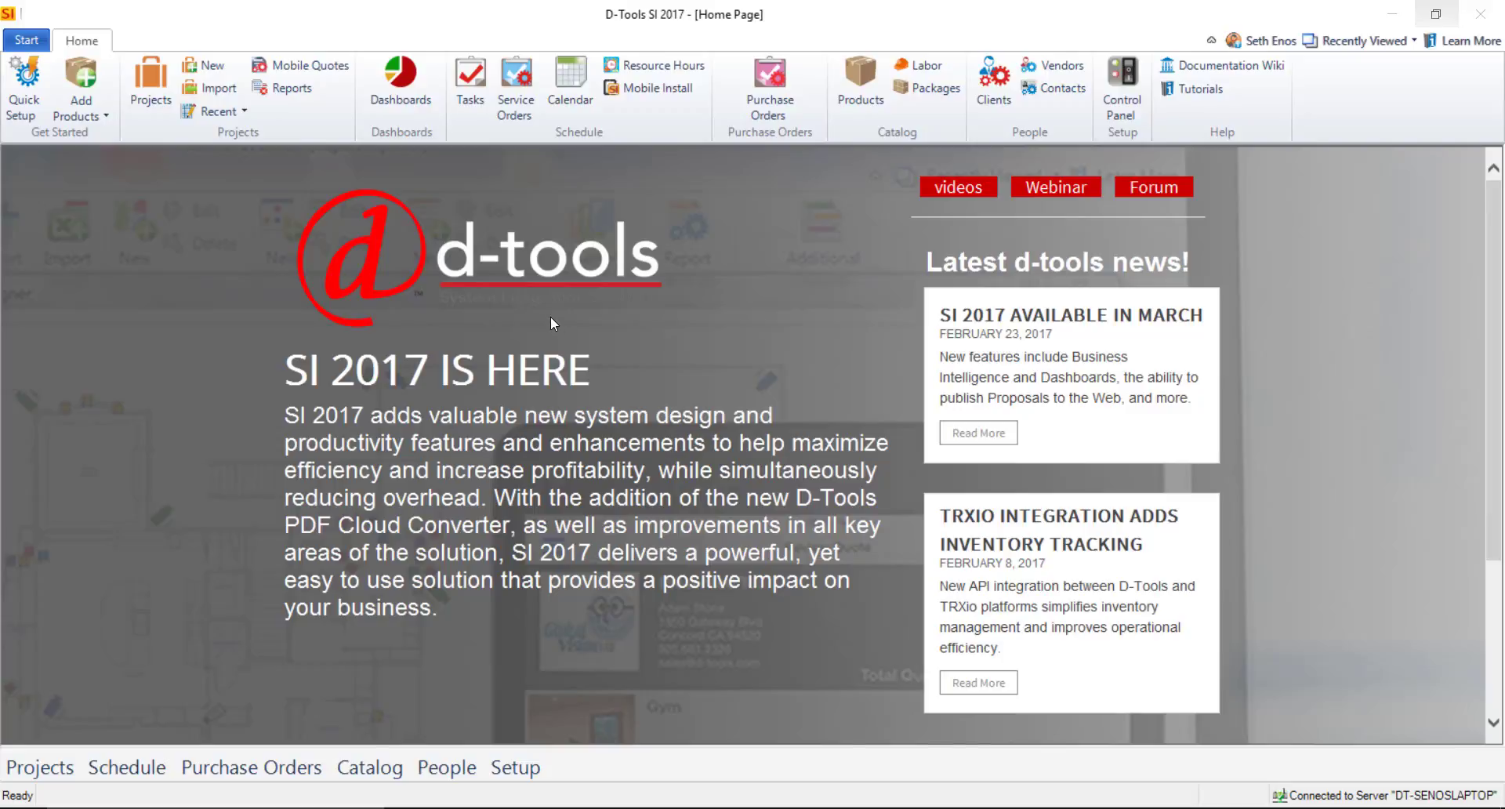
Step: Open the catalog's product management list
{"action": "left_click", "coordinate": [23, 39]}
{"action": "mouse_move", "coordinate": [91, 252]}
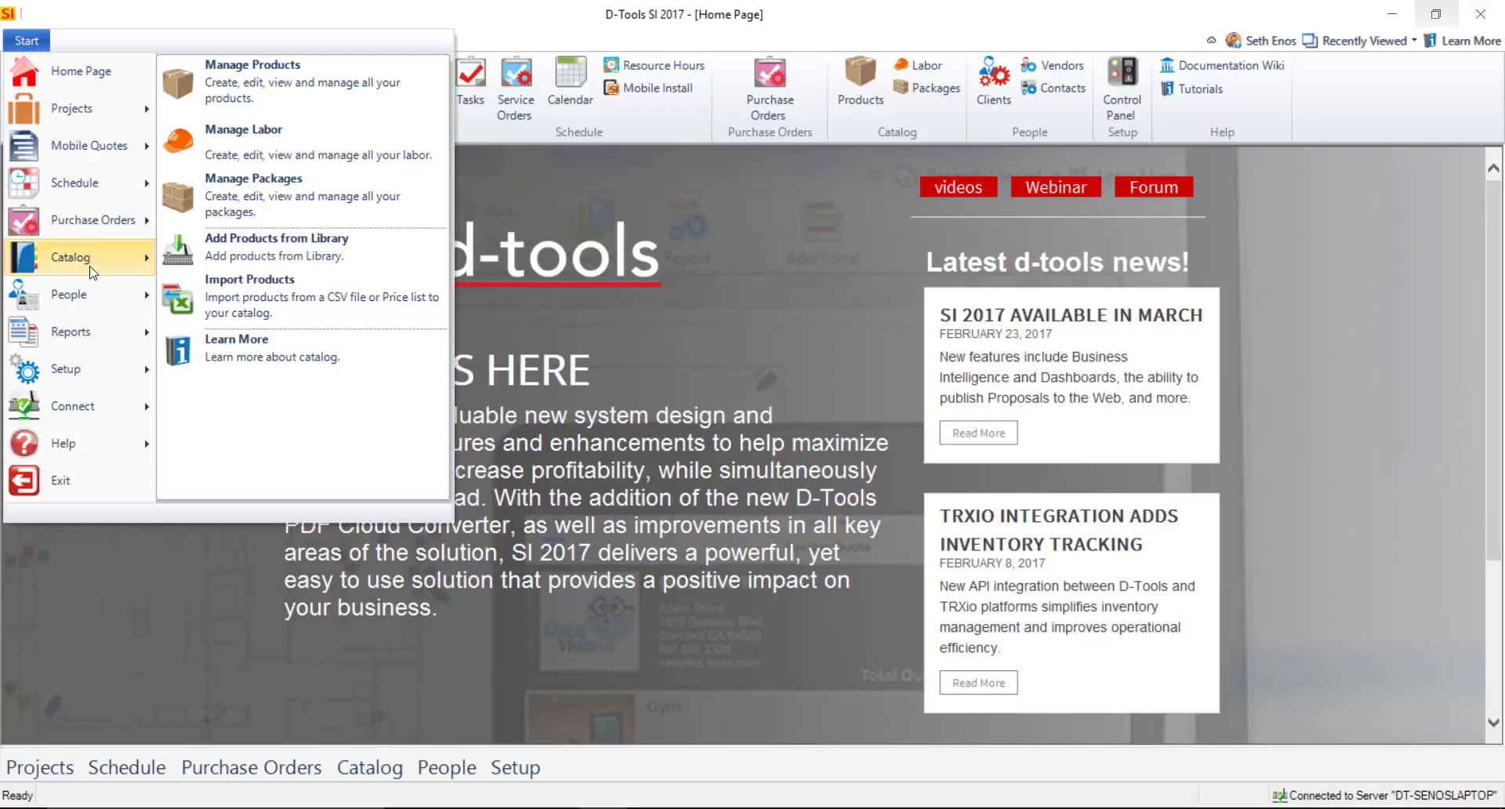
{"action": "left_click", "coordinate": [290, 81]}
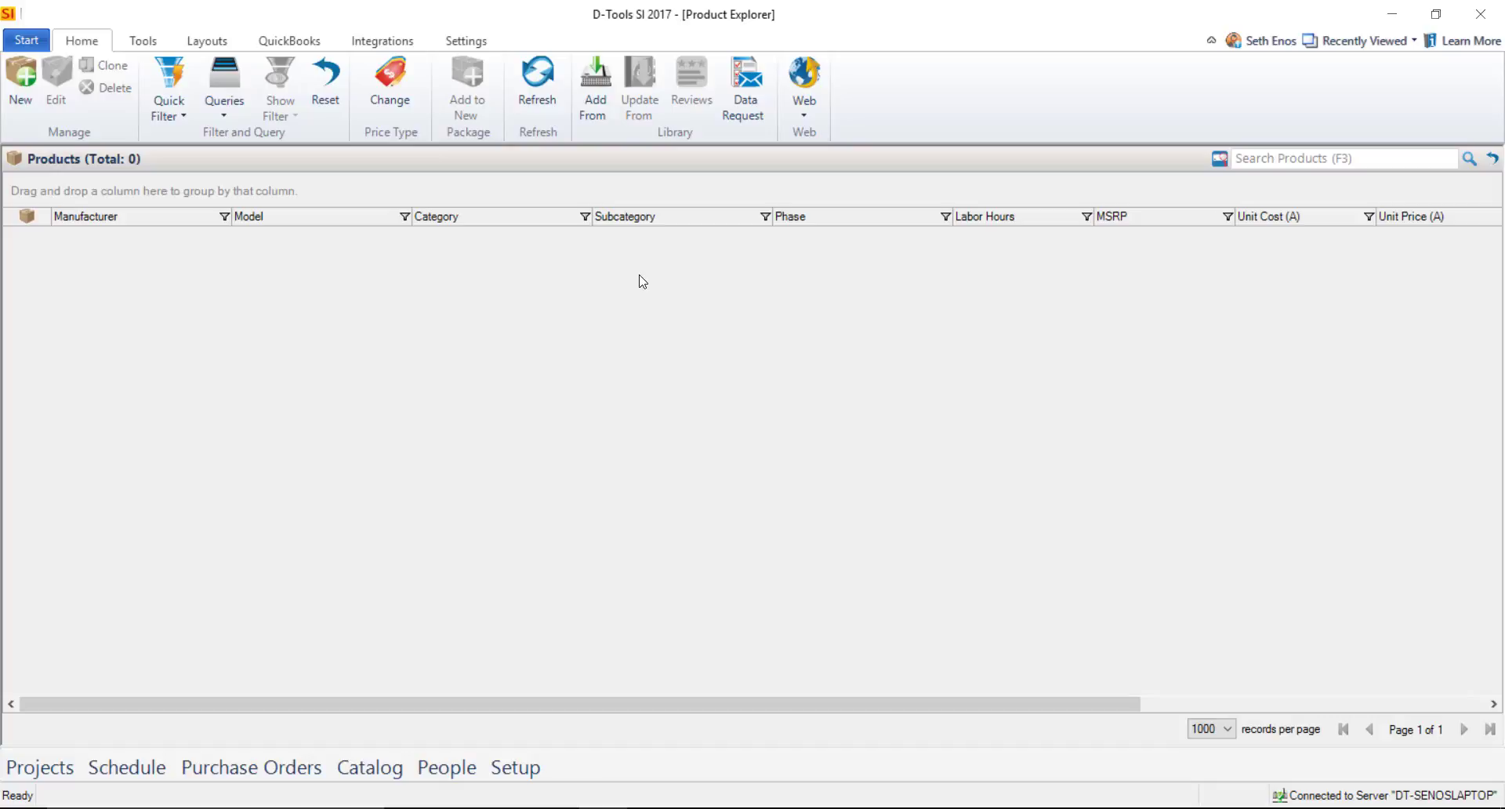
Step: Look at the blank new-product form without creating a product, and view the catalog's import tools
{"action": "left_click", "coordinate": [20, 79]}
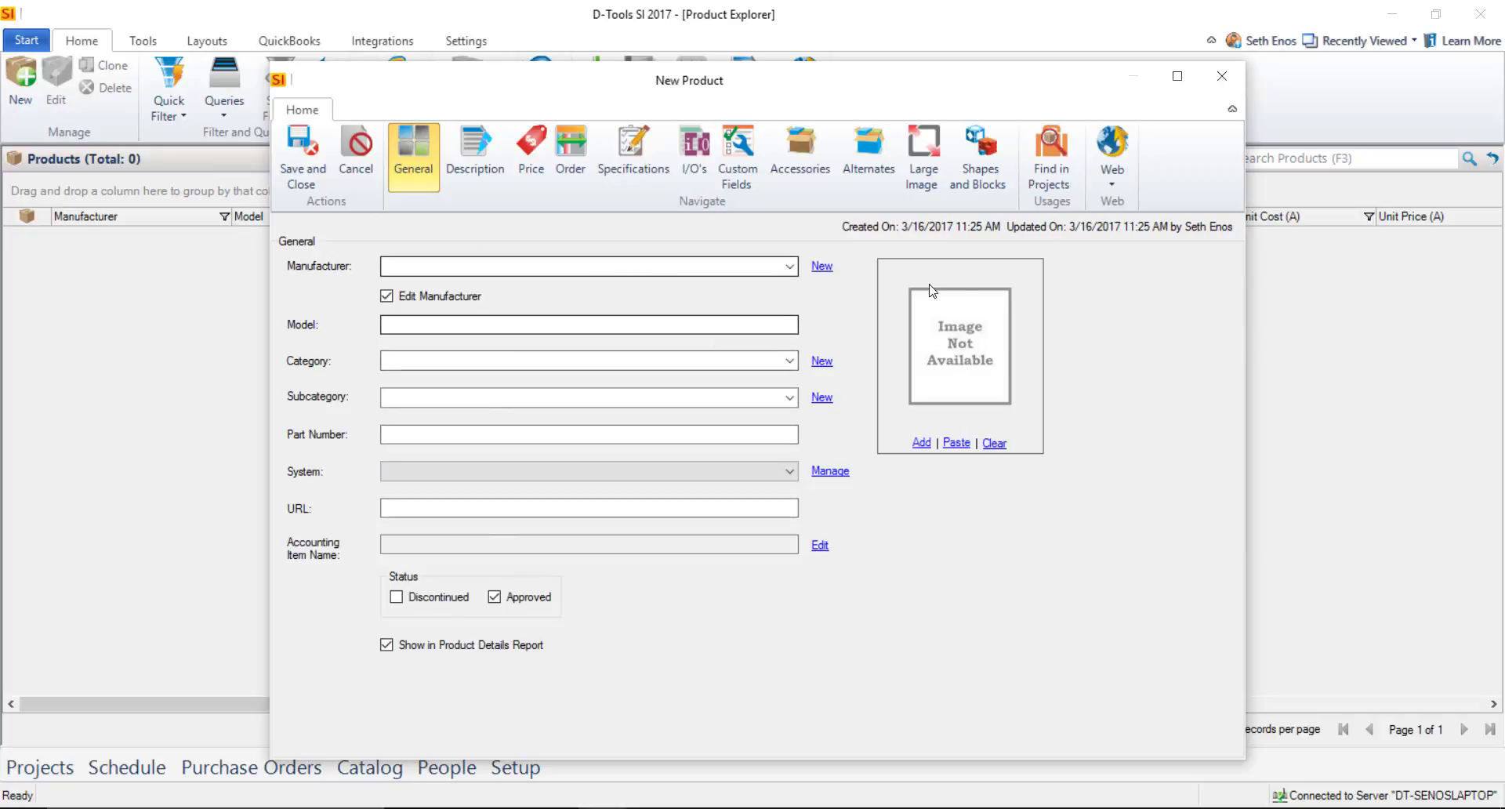
{"action": "left_click", "coordinate": [1222, 75]}
{"action": "left_click", "coordinate": [128, 41]}
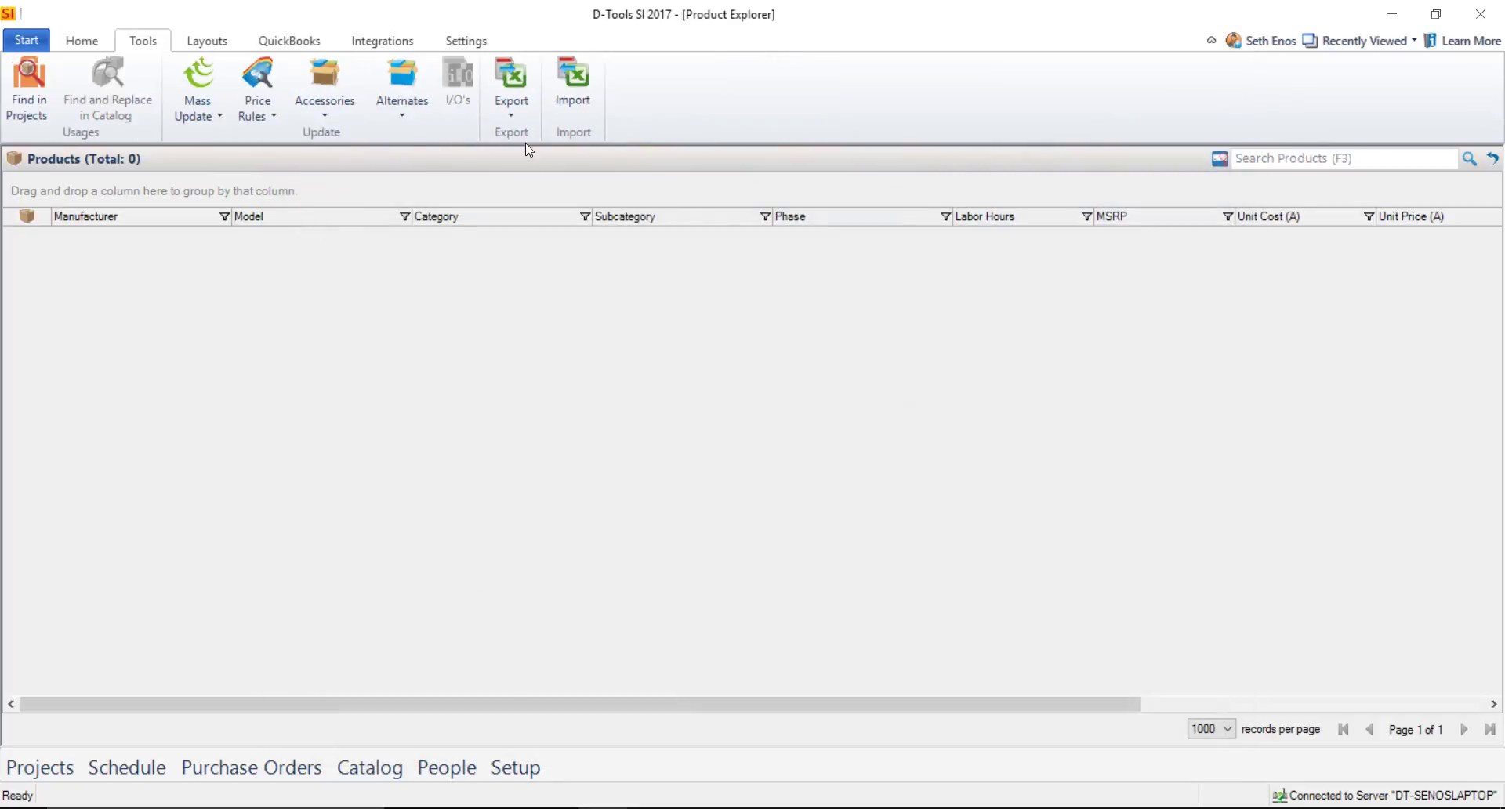
{"action": "left_click", "coordinate": [576, 98]}
Step: Open the online library for adding products to the catalog, with its list of manufacturers
{"action": "left_click", "coordinate": [75, 34]}
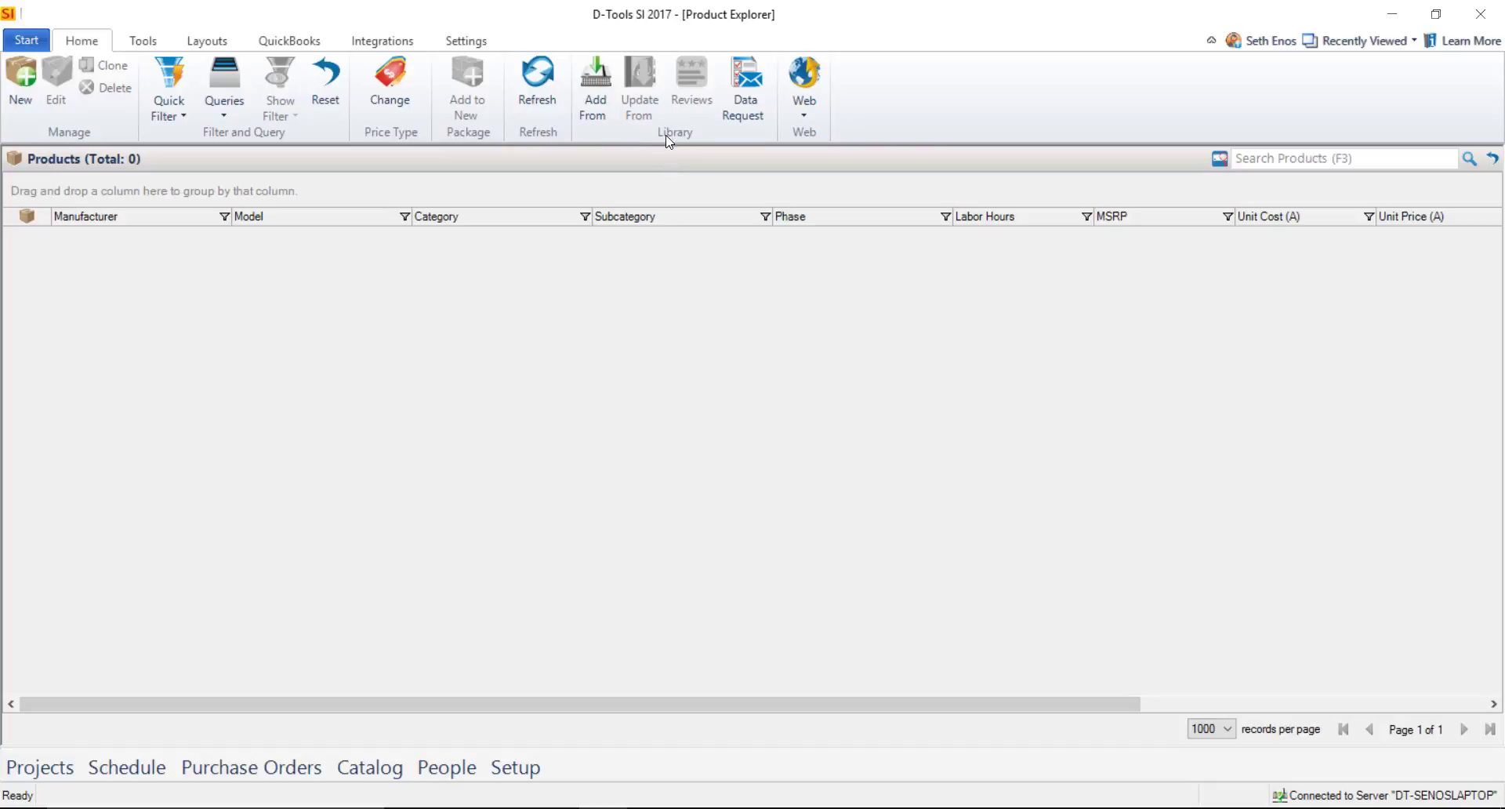
{"action": "left_click", "coordinate": [605, 98]}
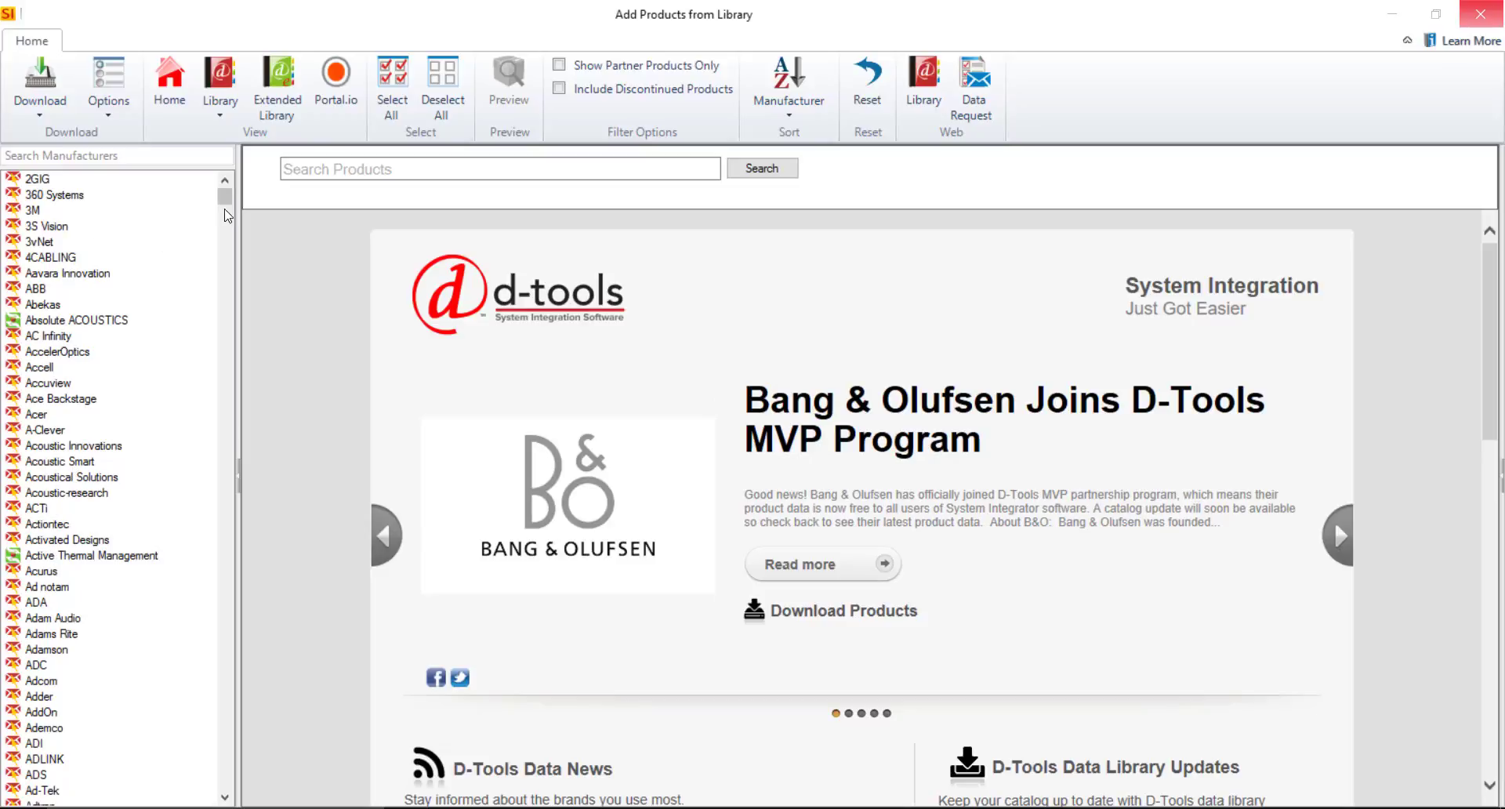
{"action": "mouse_move", "coordinate": [225, 196]}
{"action": "left_mouse_down"}
{"action": "mouse_move", "coordinate": [225, 784]}
{"action": "mouse_move", "coordinate": [225, 196]}
{"action": "left_mouse_up"}
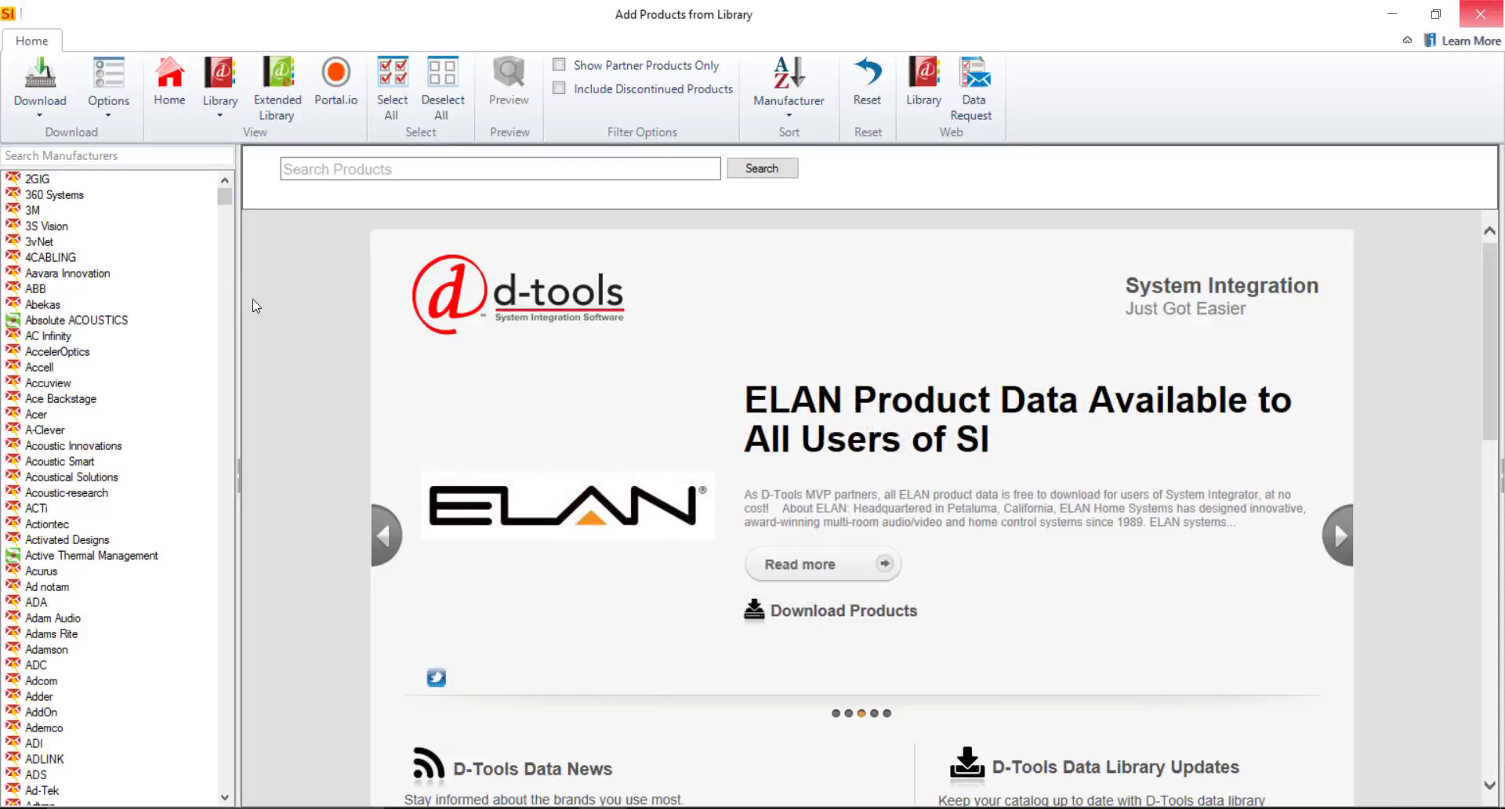
Step: Limit the library to partner products only, and restore the full product list
{"action": "left_click", "coordinate": [560, 66]}
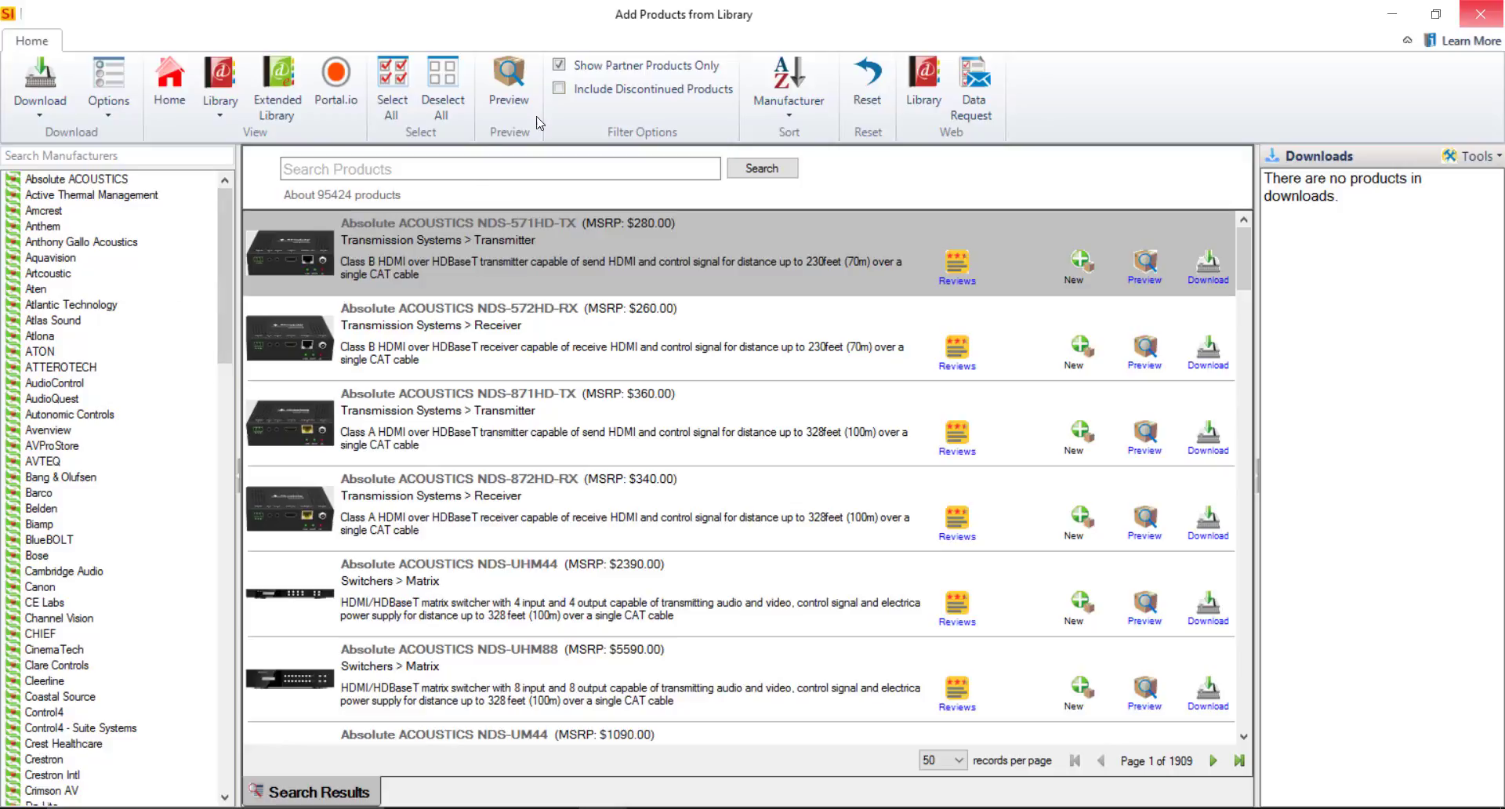
{"action": "left_click", "coordinate": [565, 72]}
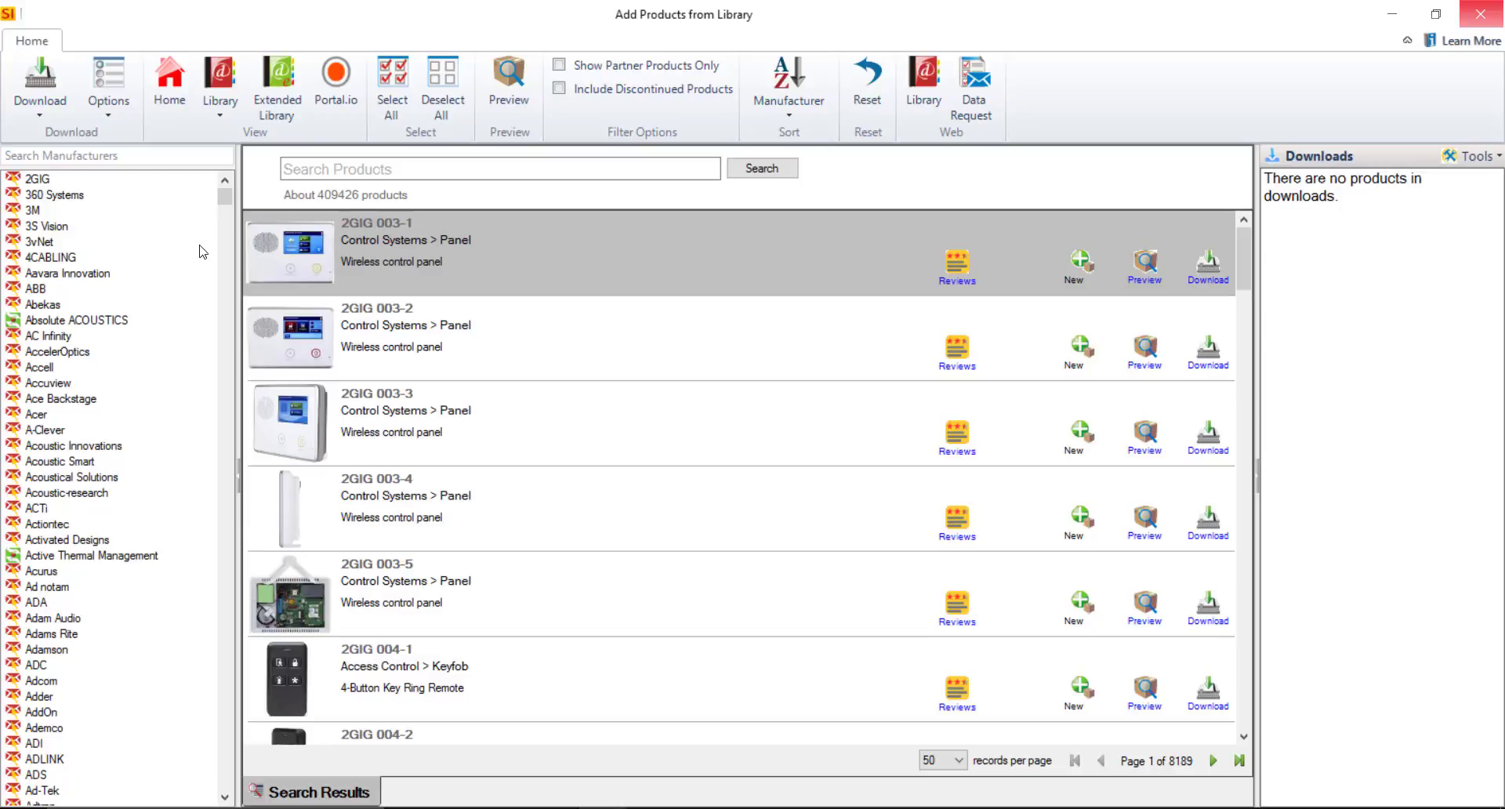
{"action": "key", "text": "Down"}
{"action": "key", "text": "Down"}
{"action": "key", "text": "Down"}
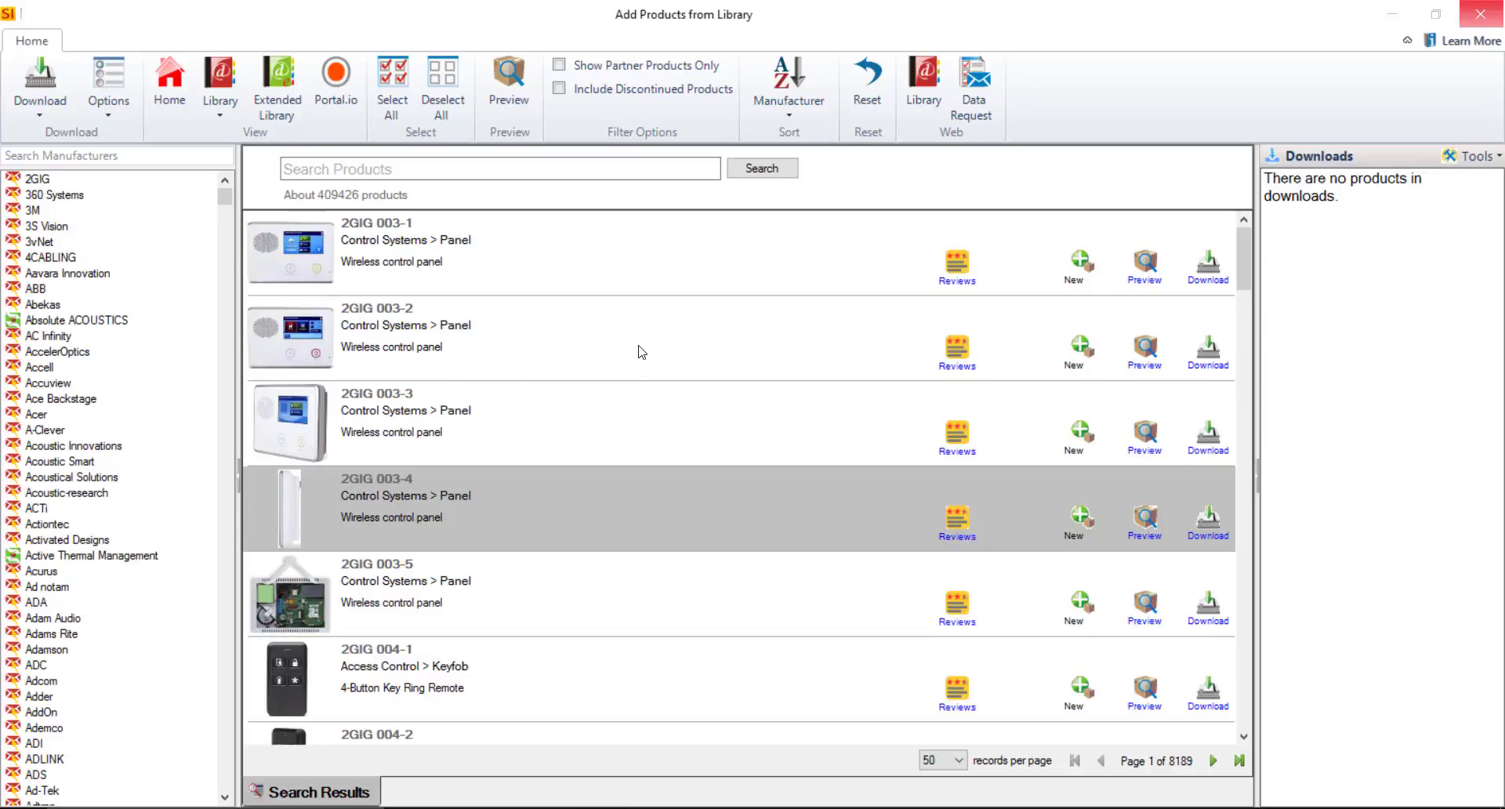
Step: Filter the manufacturers by "ori" and list the Origin Acoustics products
{"action": "left_click", "coordinate": [63, 157]}
{"action": "type", "text": "ori"}
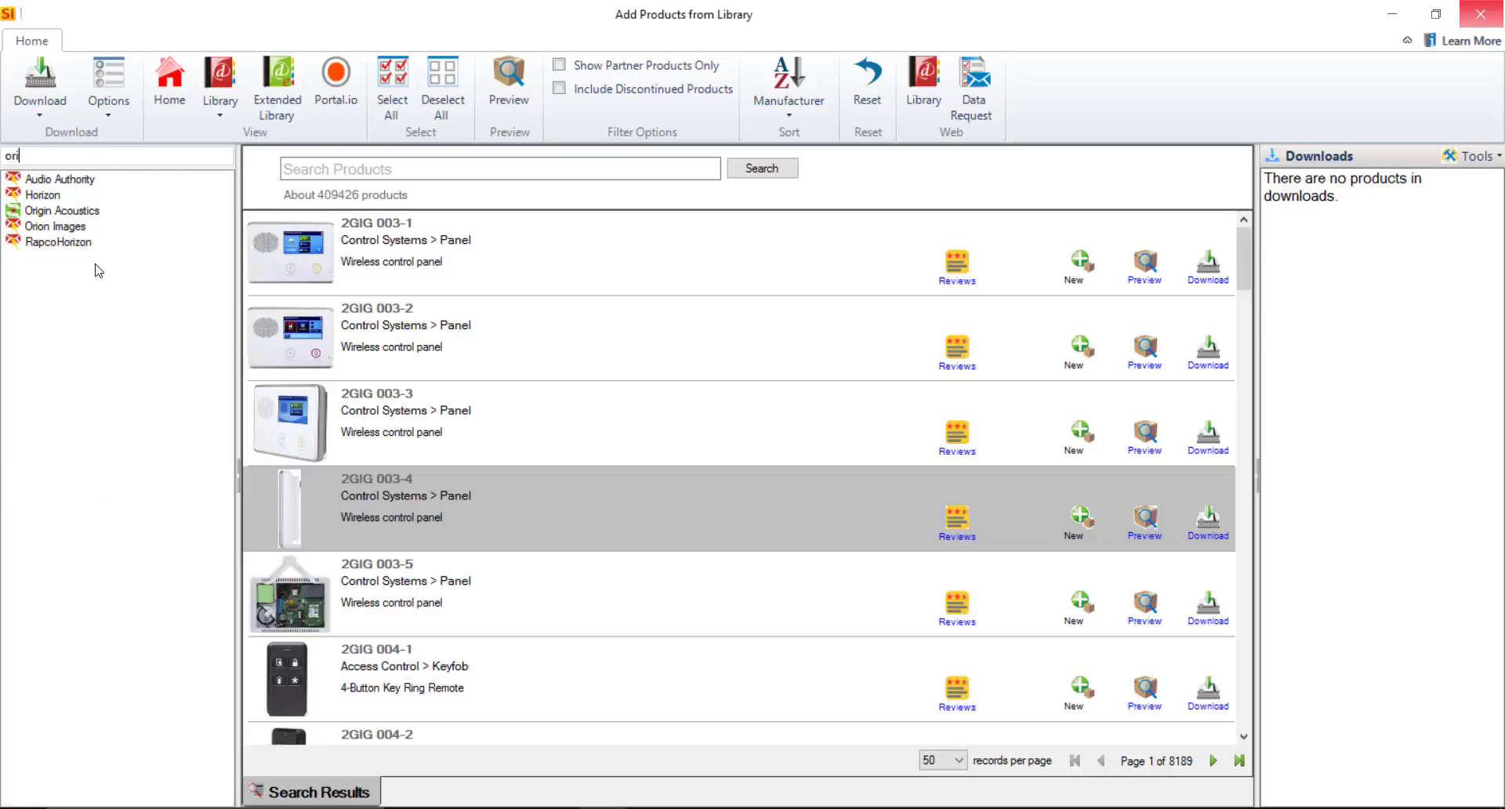
{"action": "left_click", "coordinate": [49, 210]}
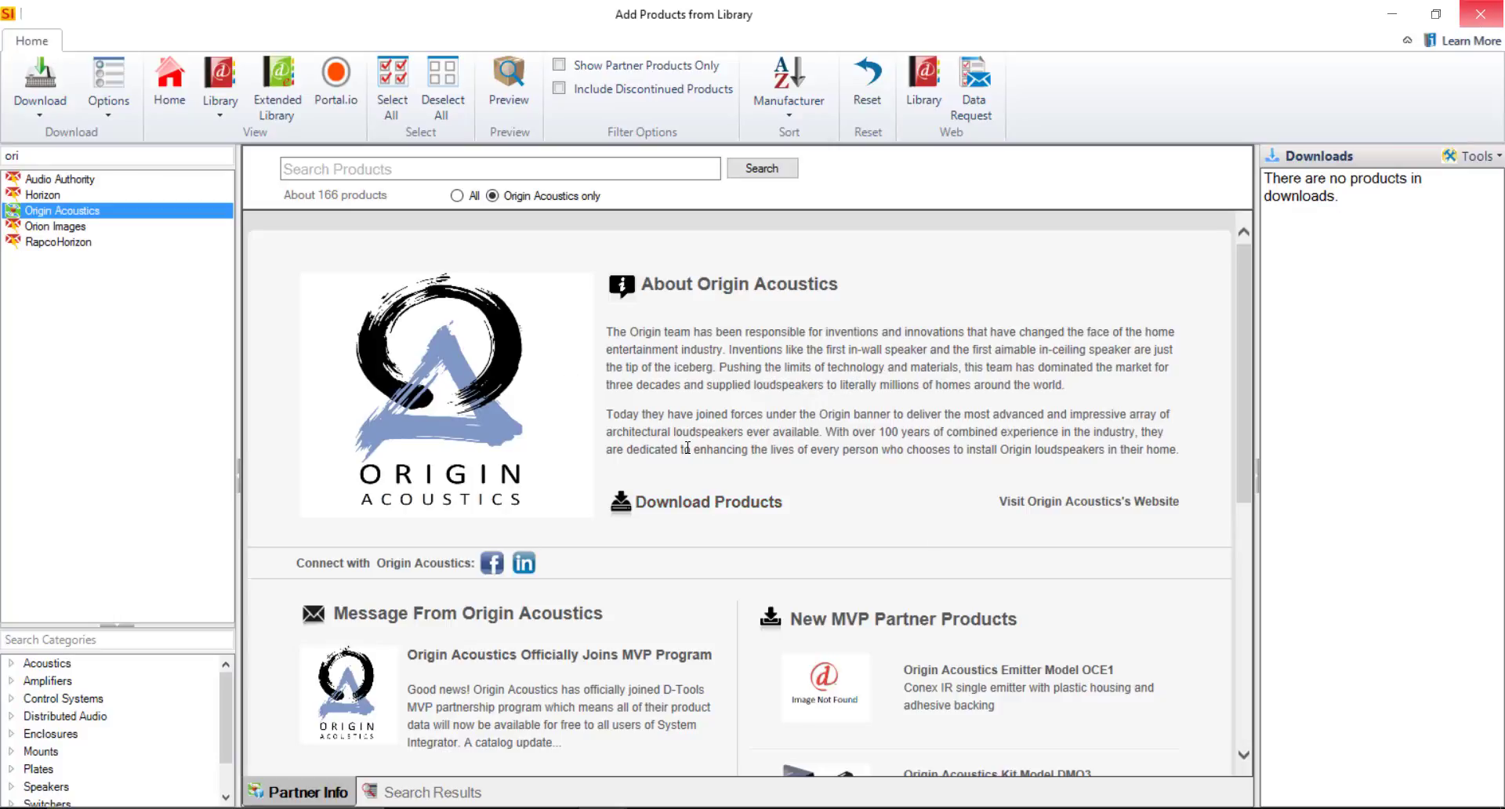
{"action": "left_click", "coordinate": [430, 795]}
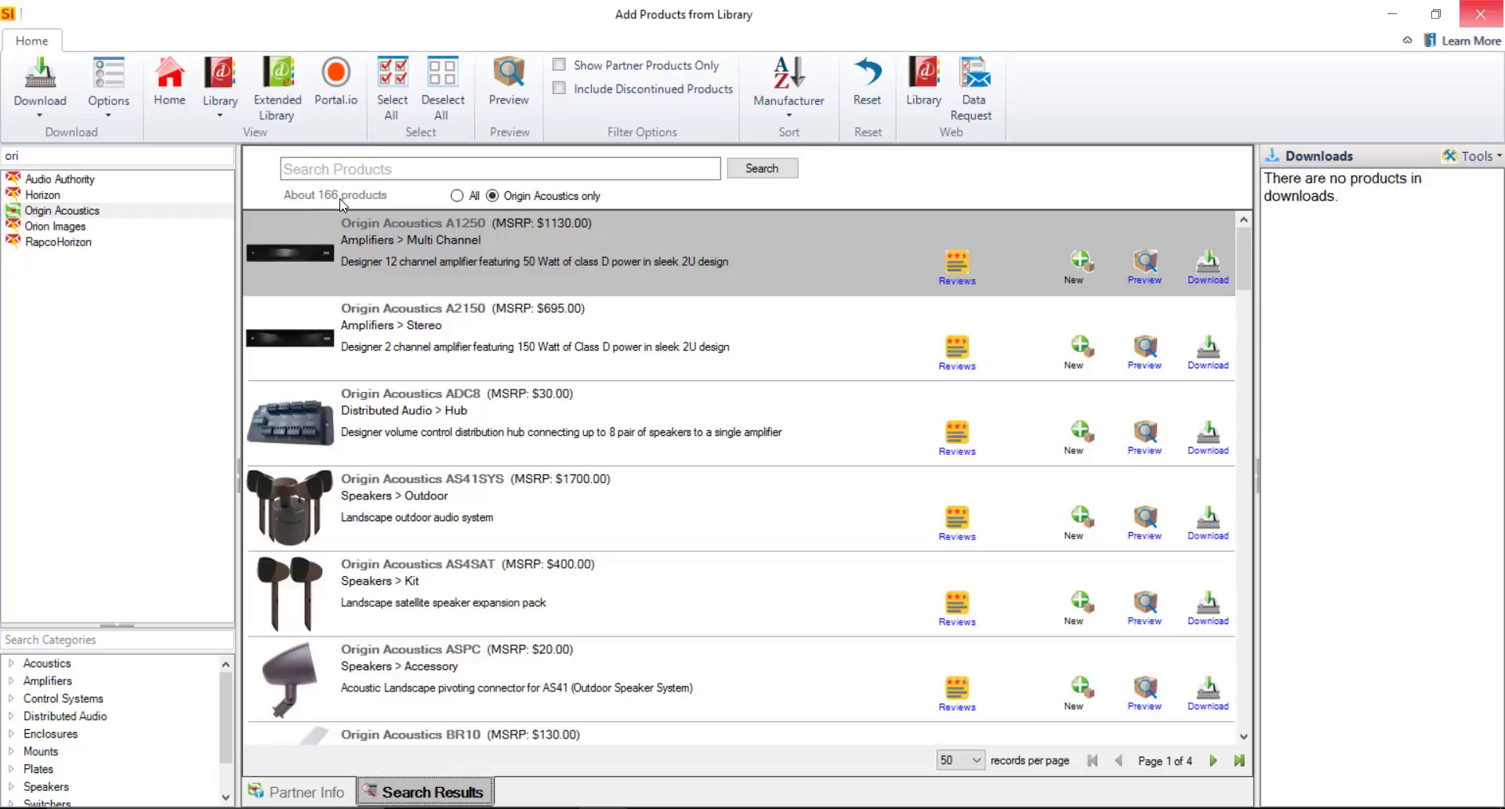
Step: Check the records-per-page options and try selecting the Origin Acoustics A1250, A2150, ADC8 and AS4SAT together
{"action": "left_click", "coordinate": [982, 760]}
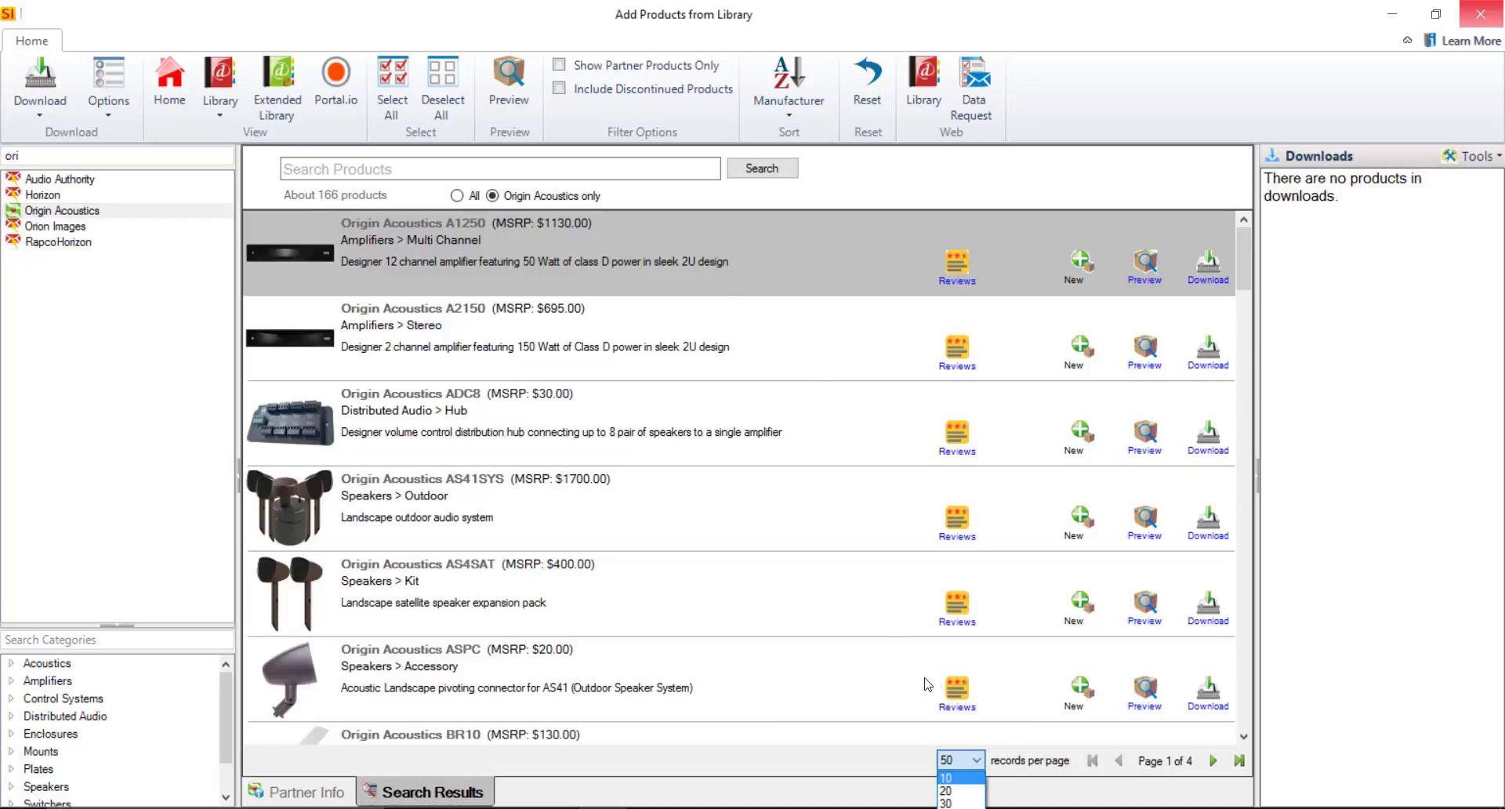
{"action": "left_click", "coordinate": [664, 523]}
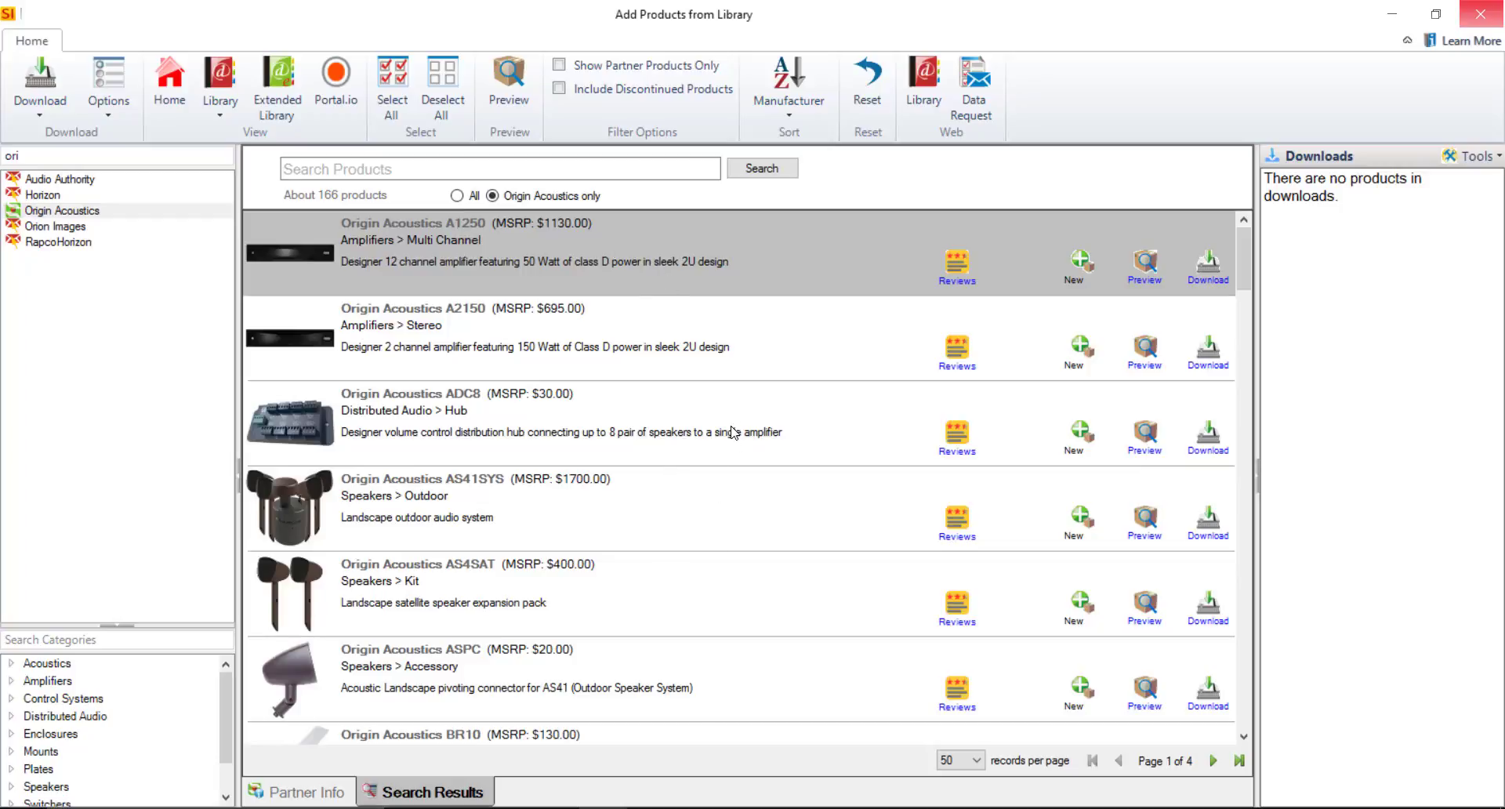
{"action": "left_click", "coordinate": [774, 423], "text": "shift"}
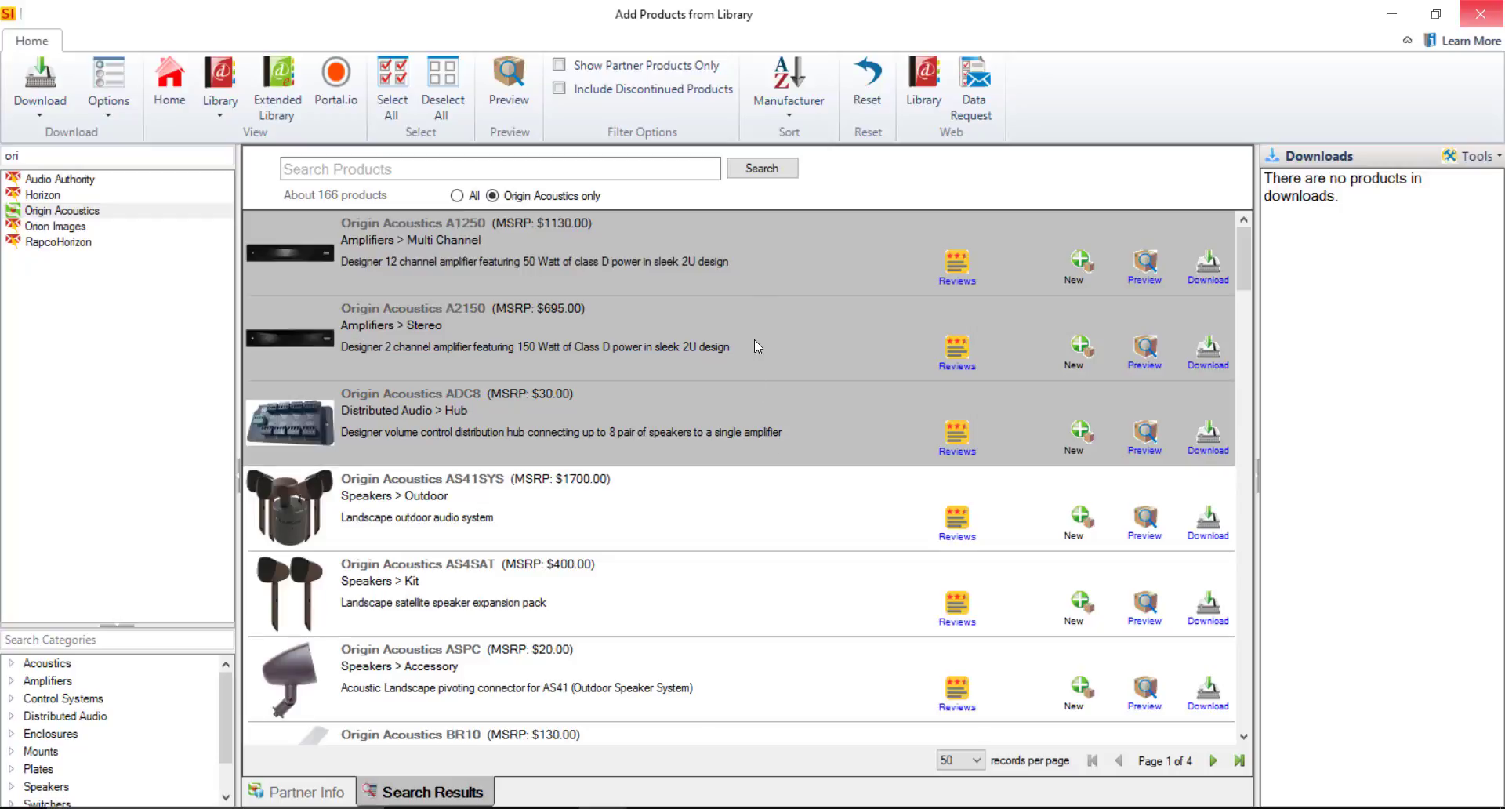
{"action": "left_click", "coordinate": [728, 597], "text": "ctrl"}
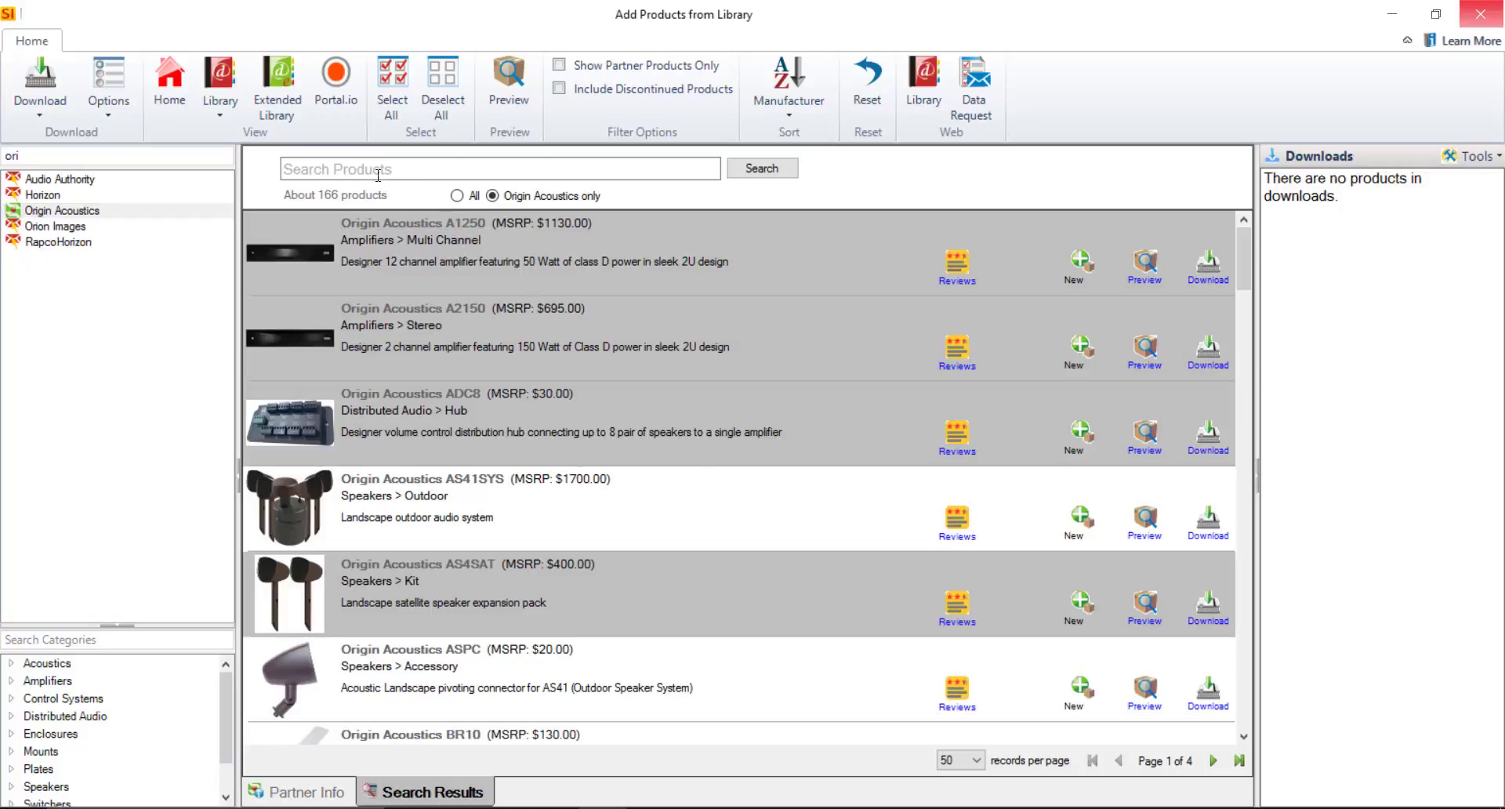
Step: Search the Origin Acoustics products for "p60" and download the P60 speaker to the catalog
{"action": "left_click", "coordinate": [337, 168]}
{"action": "type", "text": "p"}
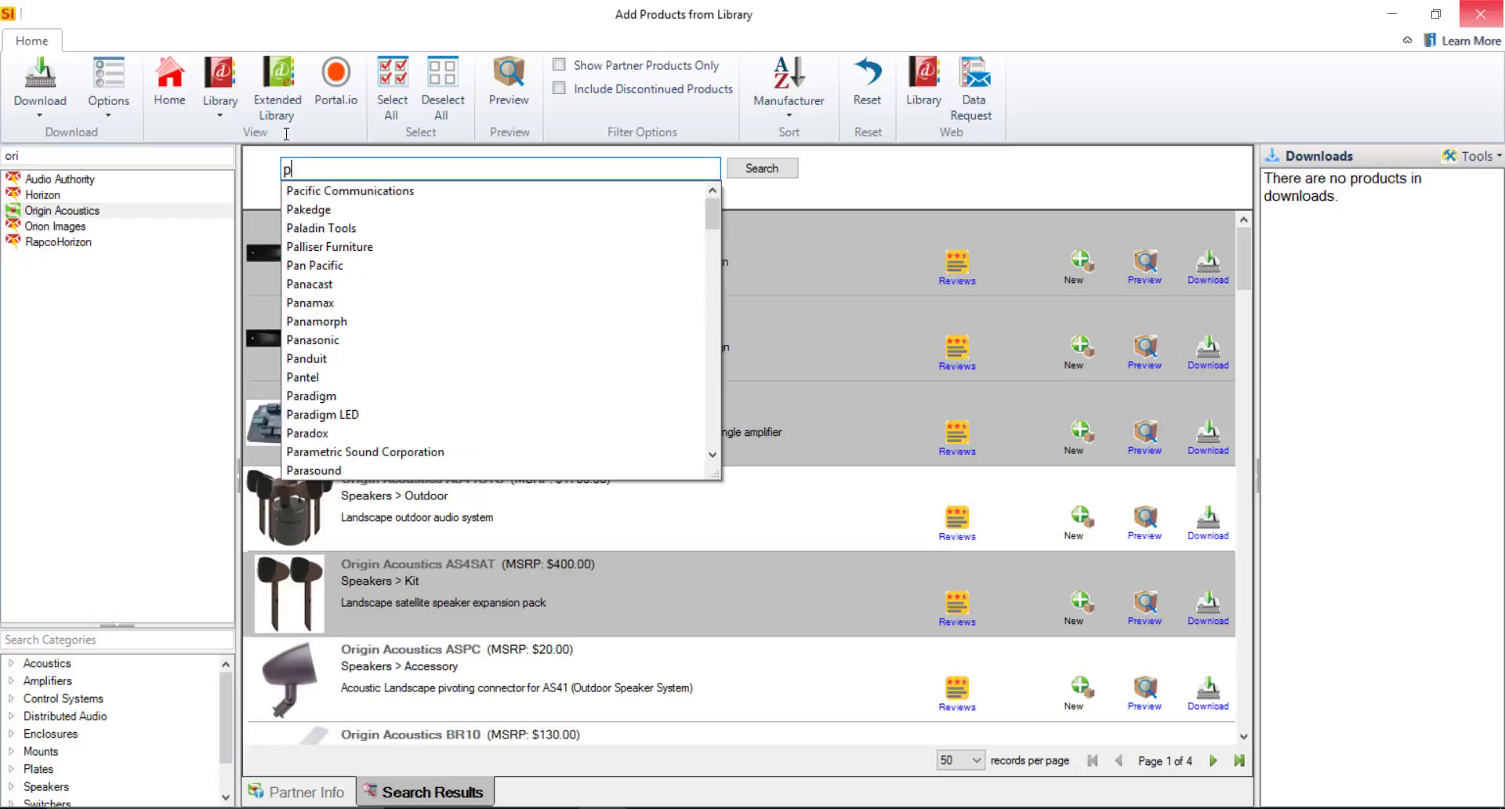
{"action": "type", "text": "60"}
{"action": "key", "text": "Return"}
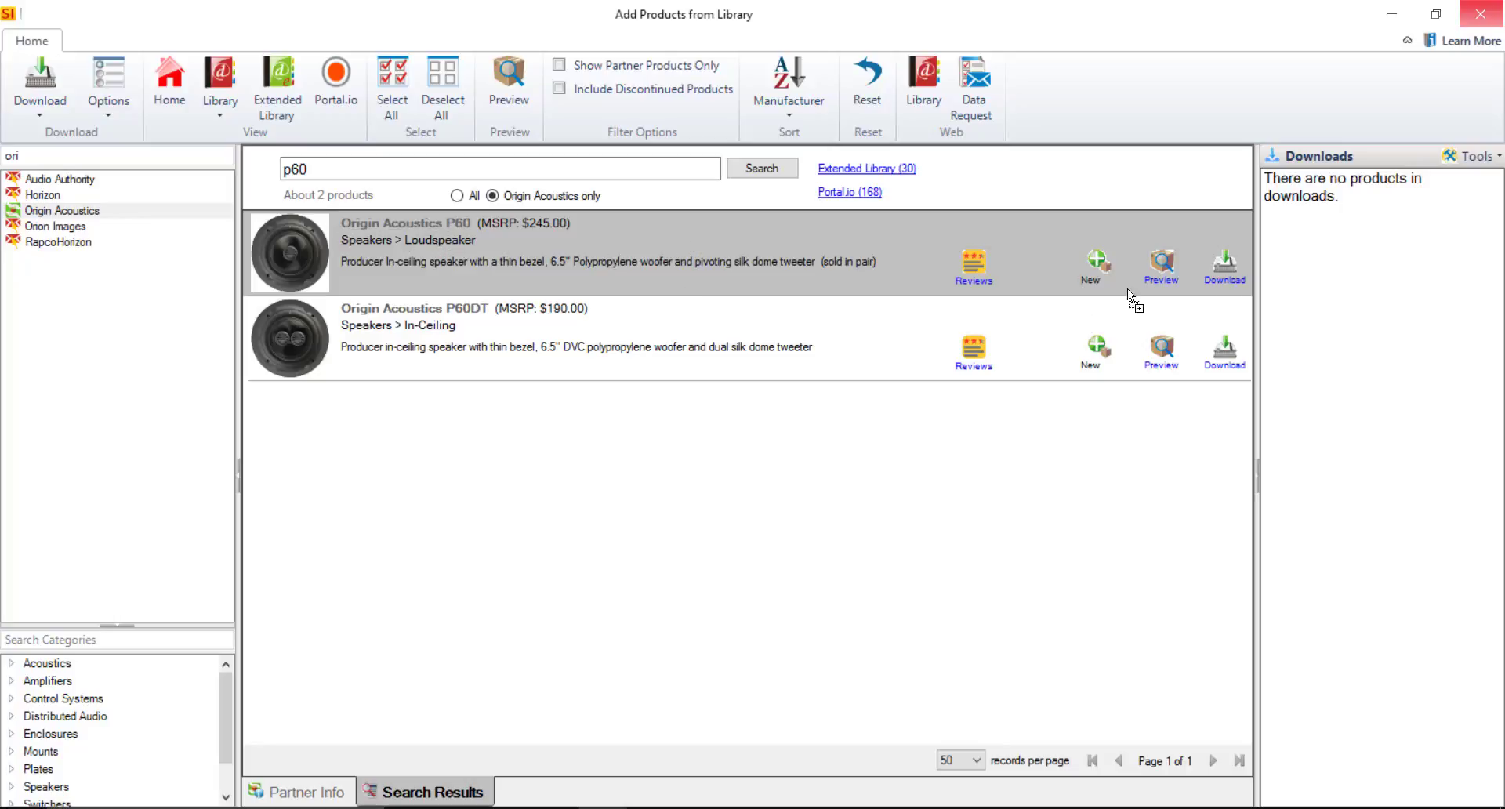
{"action": "left_click_drag", "start_coordinate": [1373, 232], "coordinate": [1372, 235]}
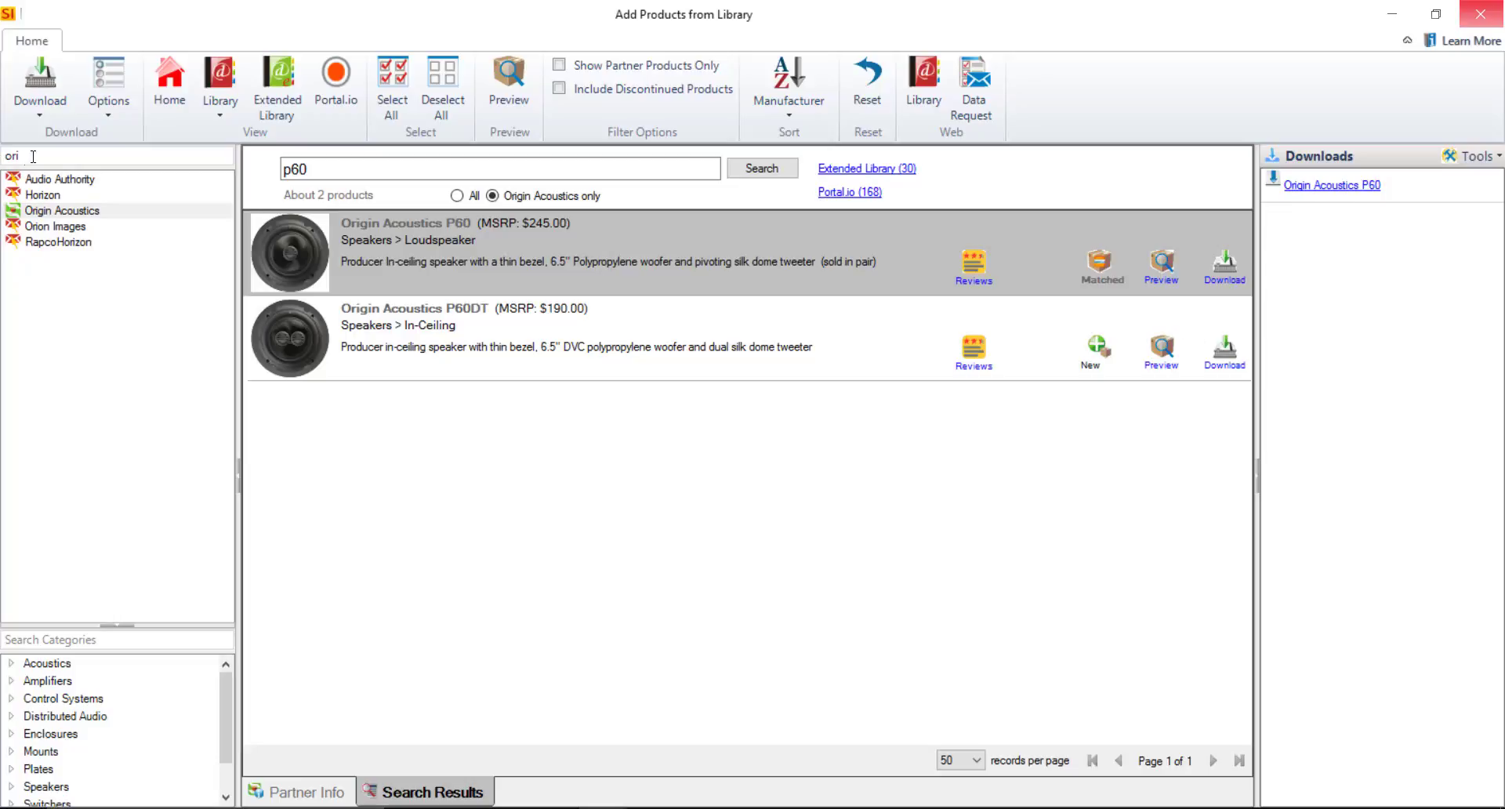
Step: Filter the manufacturers by "integ", search the Integra products for "drx", and download the DRX-5 receiver to the catalog
{"action": "key", "text": "ctrl+a"}
{"action": "type", "text": "integ"}
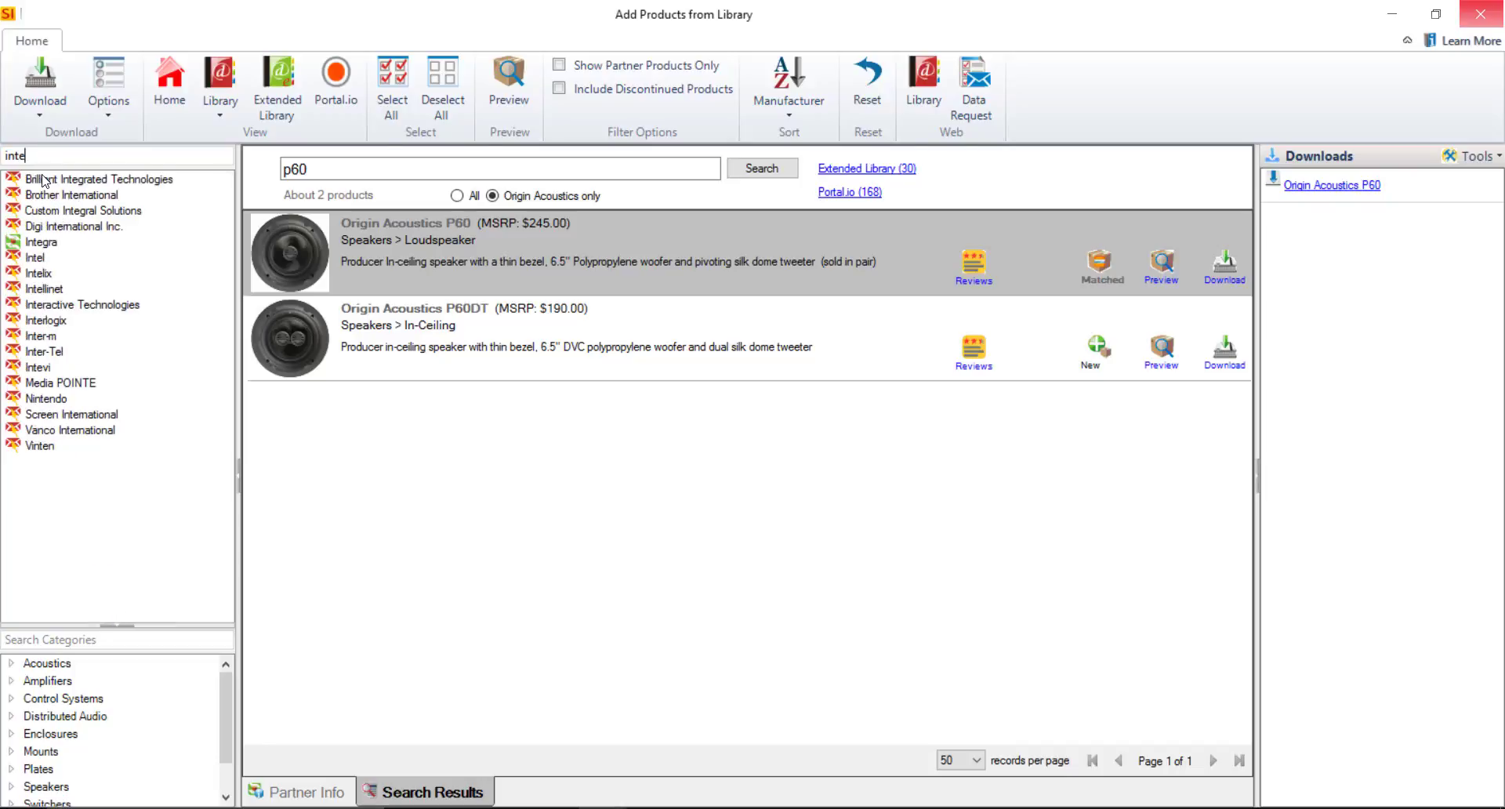
{"action": "left_click", "coordinate": [58, 212]}
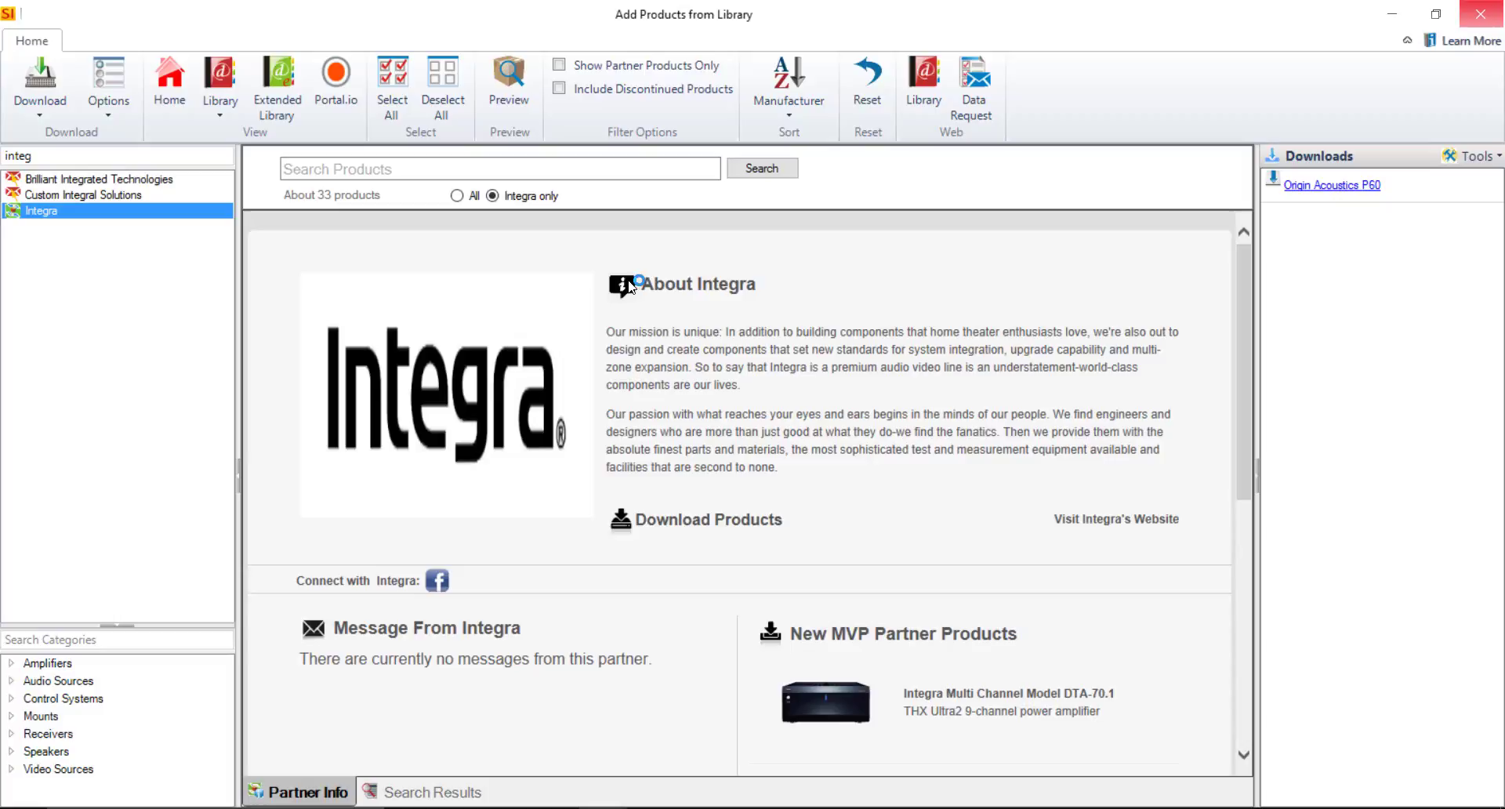
{"action": "left_click", "coordinate": [421, 790]}
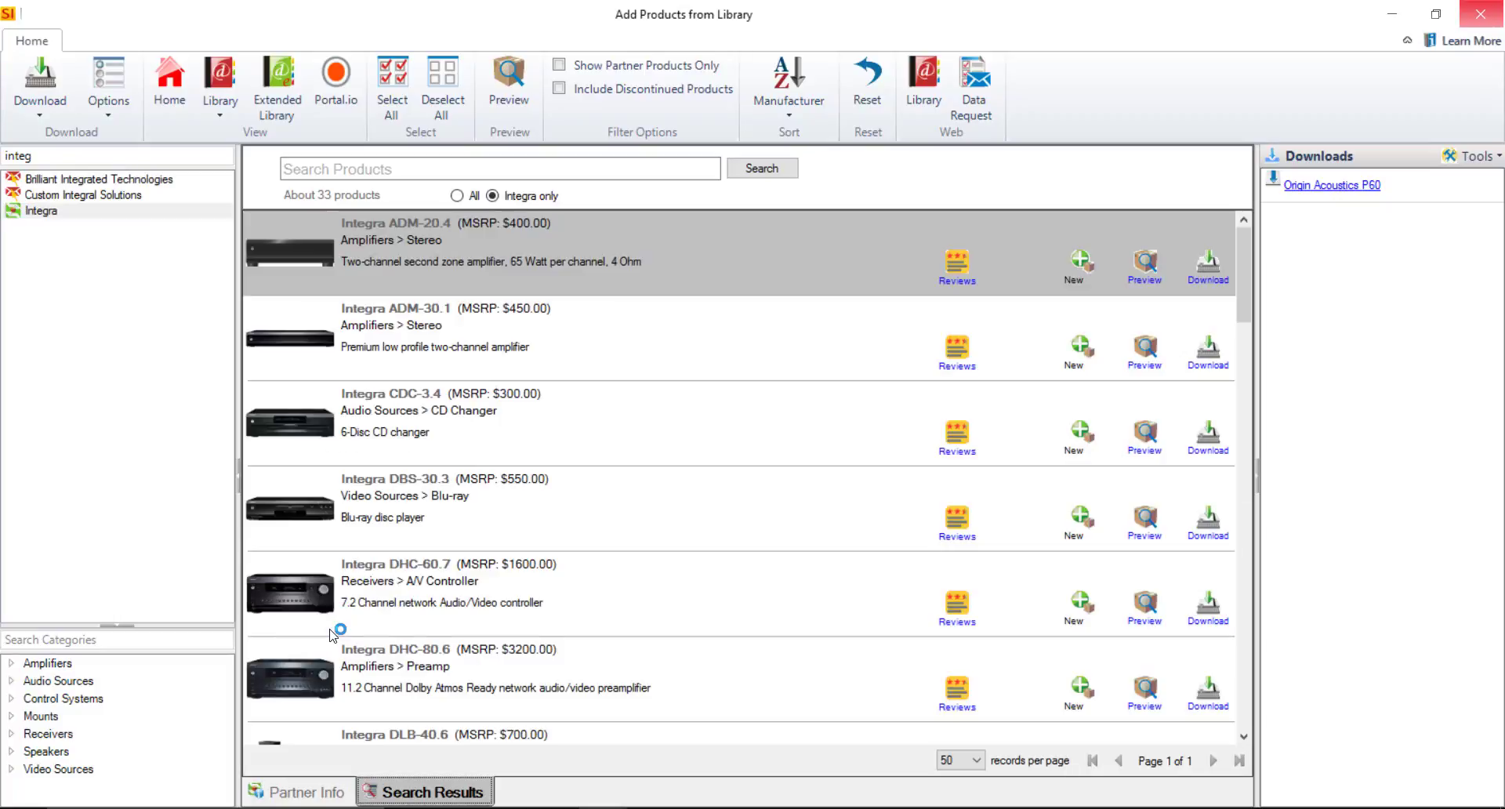
{"action": "left_click", "coordinate": [284, 168]}
{"action": "type", "text": "drx"}
{"action": "key", "text": "Return"}
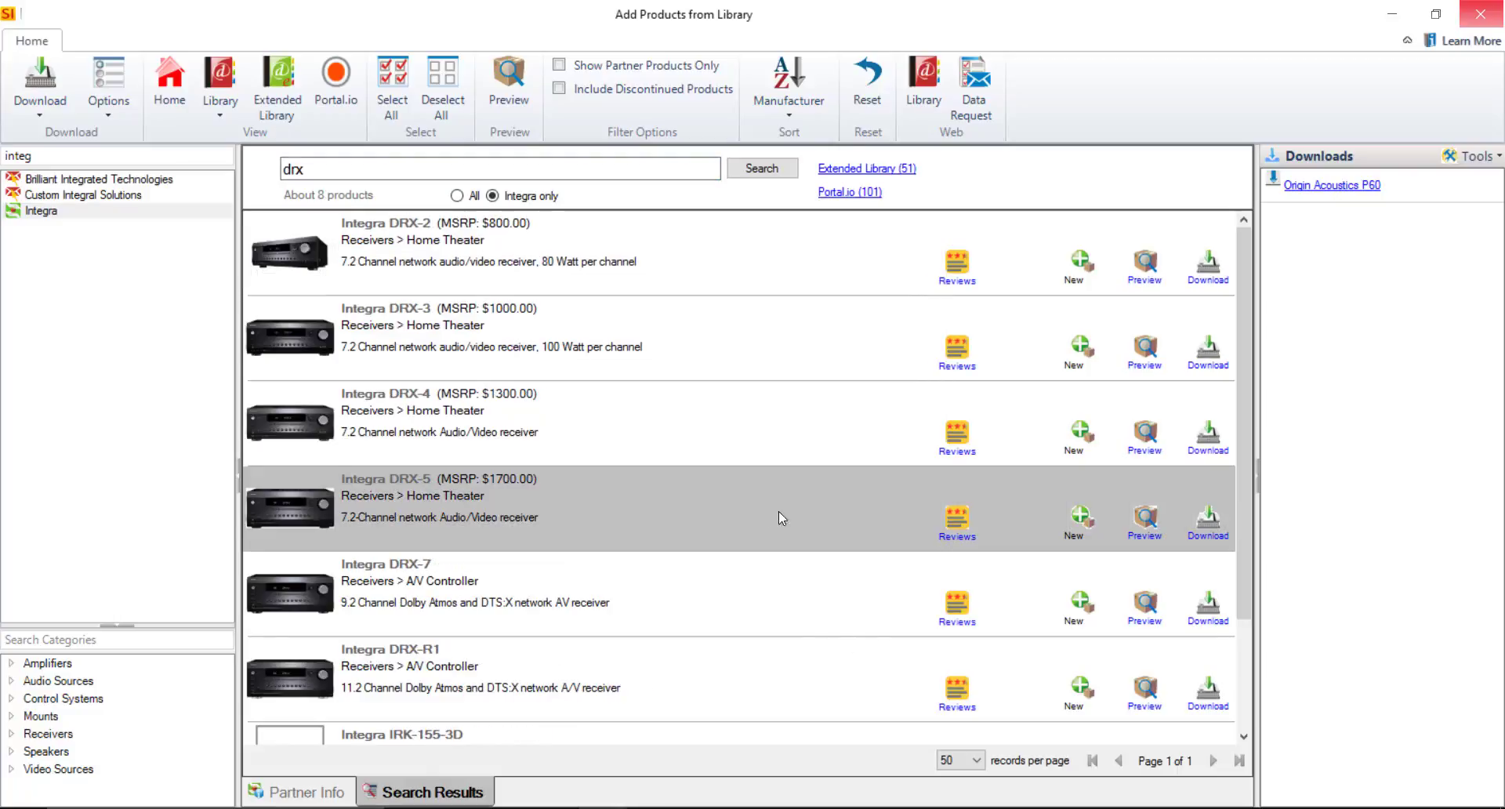
{"action": "left_click_drag", "start_coordinate": [957, 510], "coordinate": [1393, 283]}
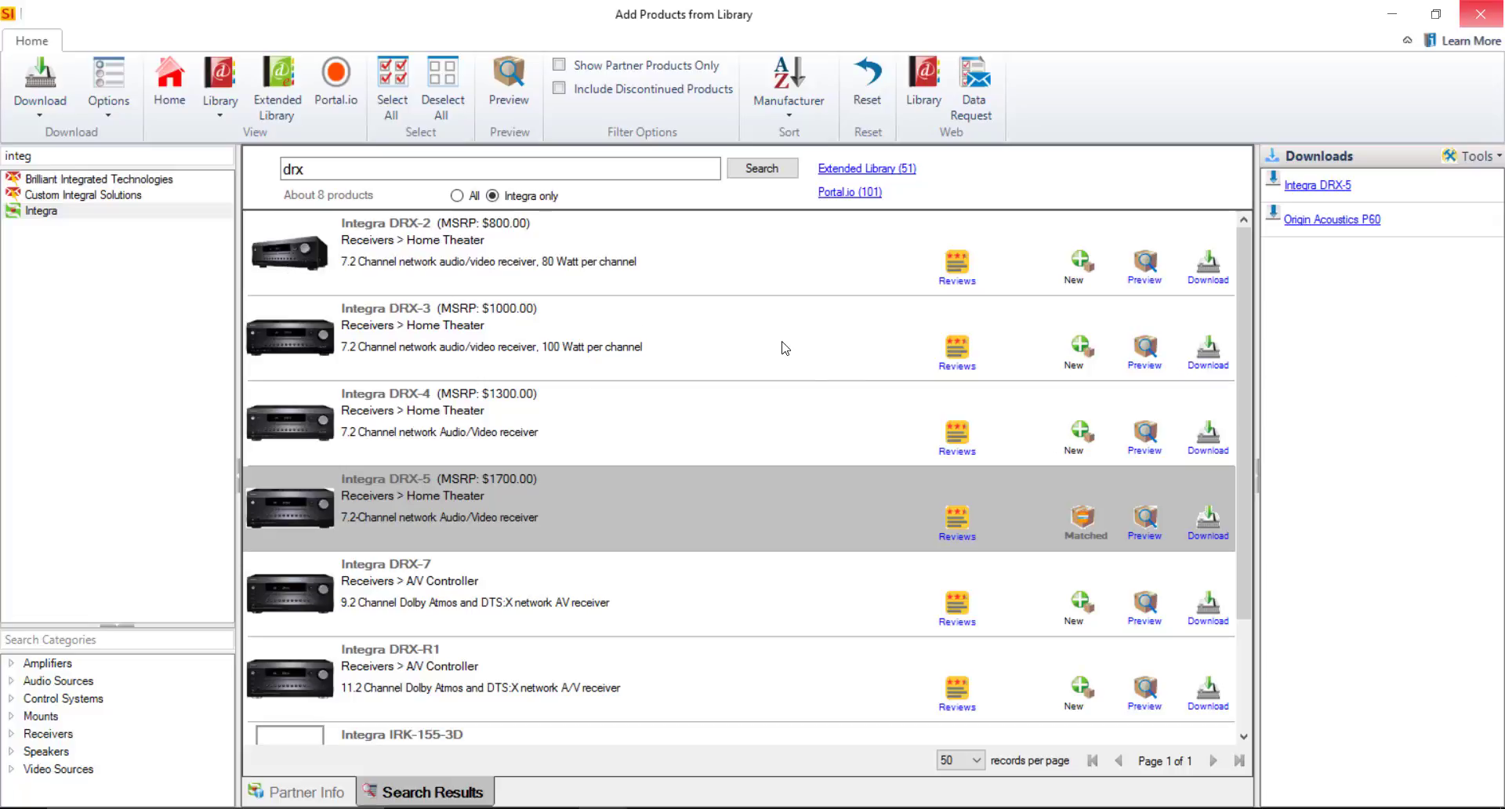
Step: Filter the manufacturers by "liber", search the Liberty AV products for "16-4", and download the 16-4C-DB-BLK speaker cable
{"action": "key", "text": "ctrl+a"}
{"action": "key", "text": "BackSpace"}
{"action": "type", "text": "liber"}
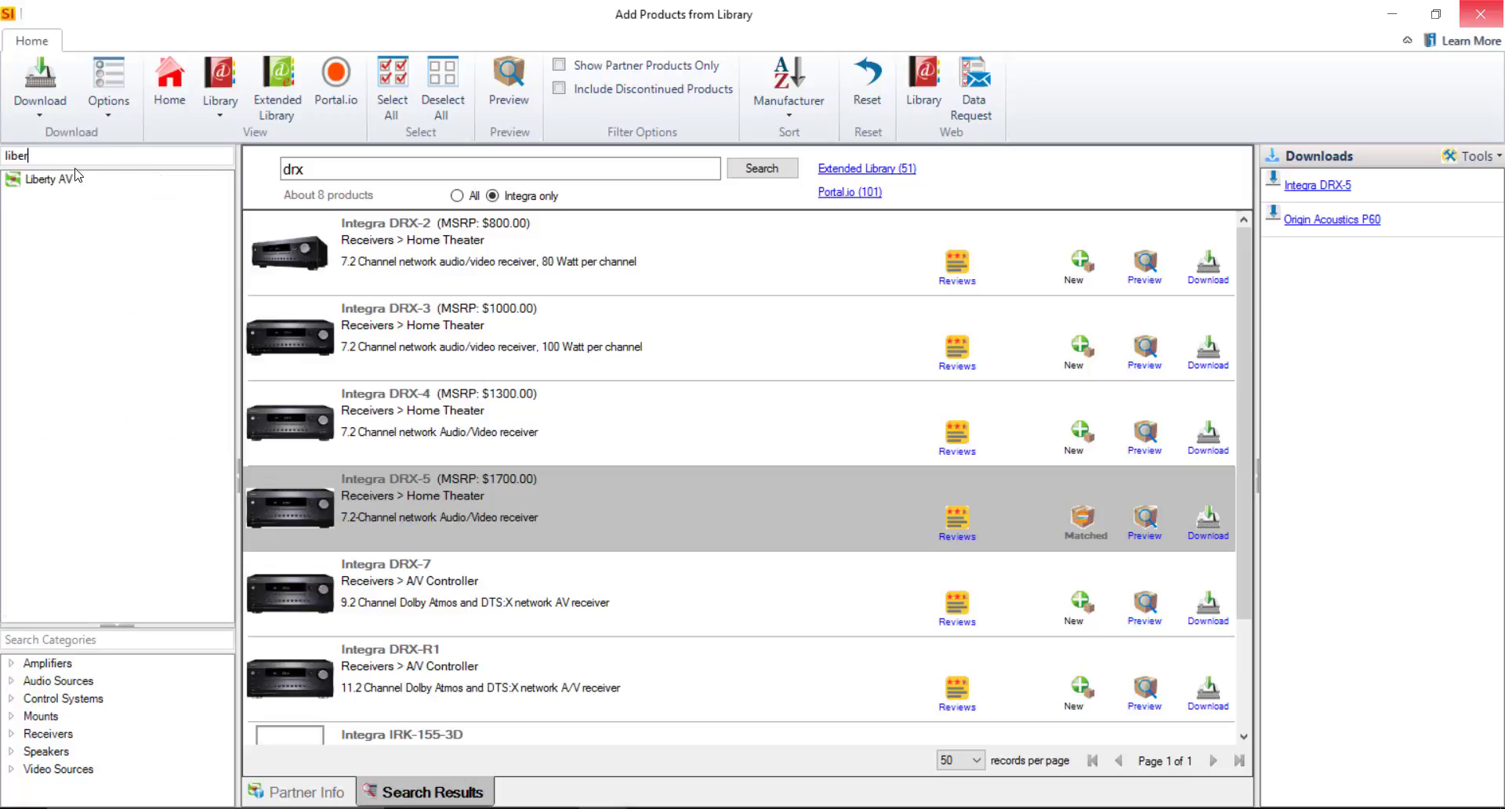
{"action": "left_click", "coordinate": [56, 180]}
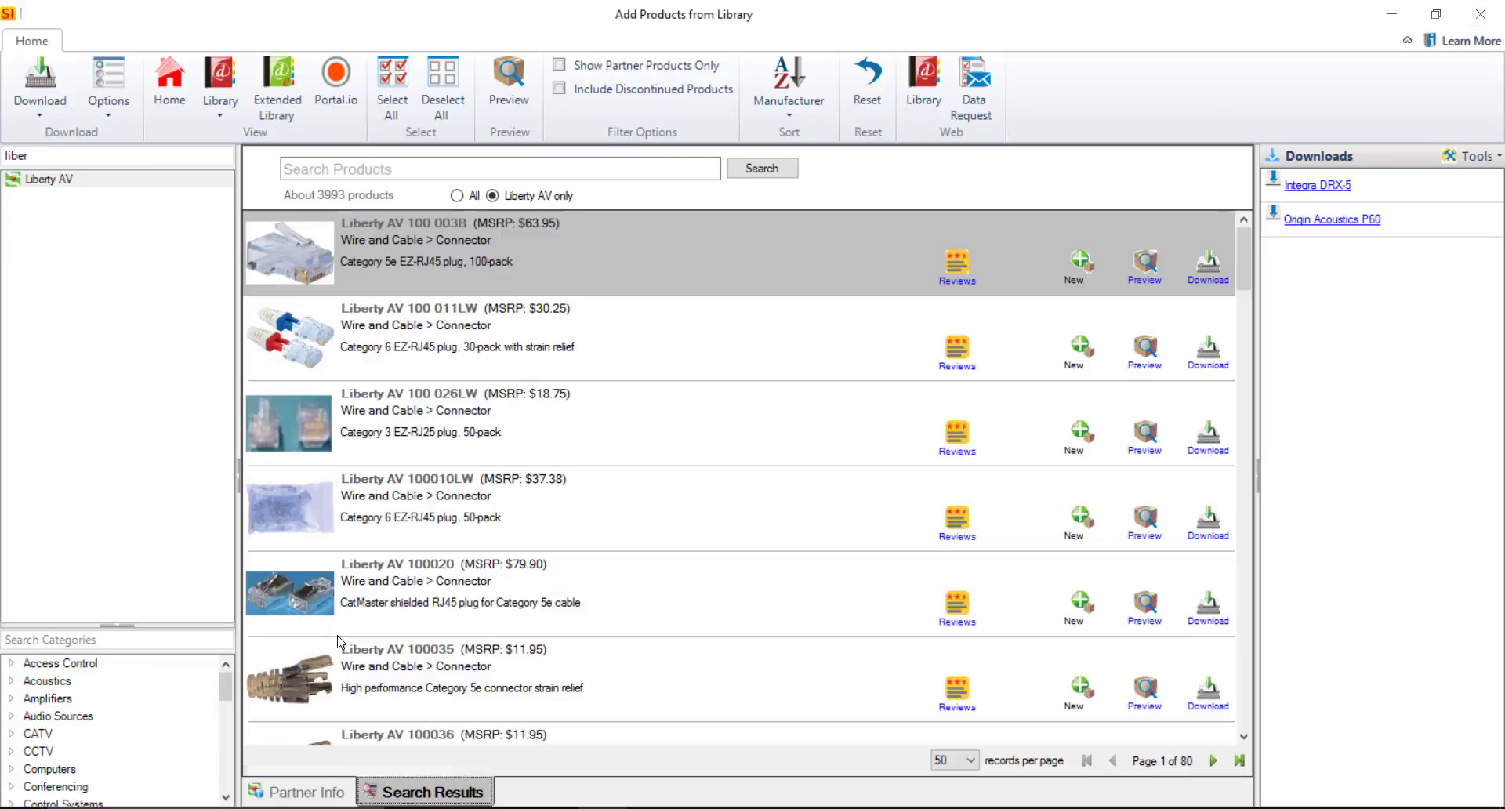
{"action": "left_click", "coordinate": [312, 168]}
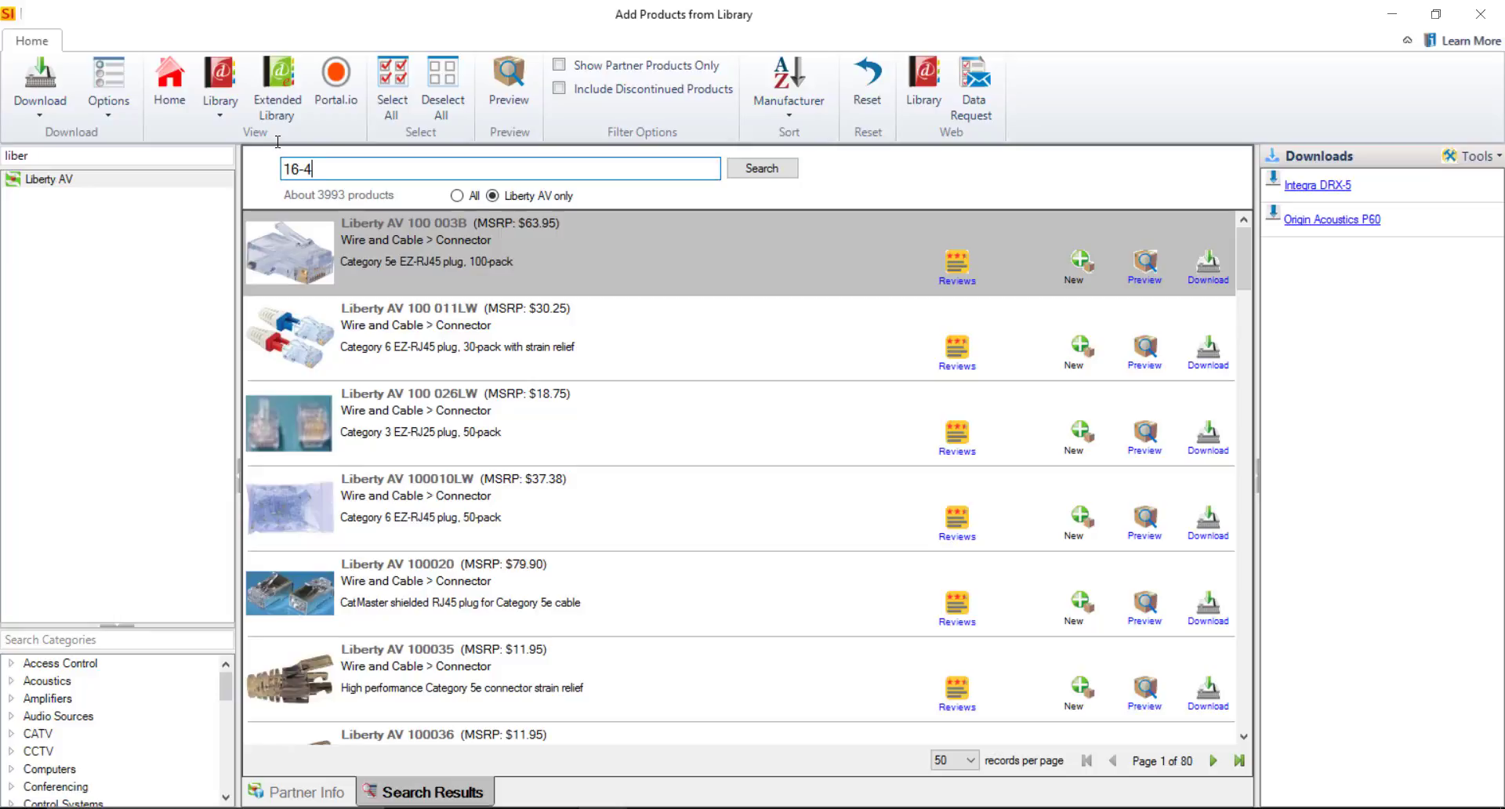
{"action": "key", "text": "Return"}
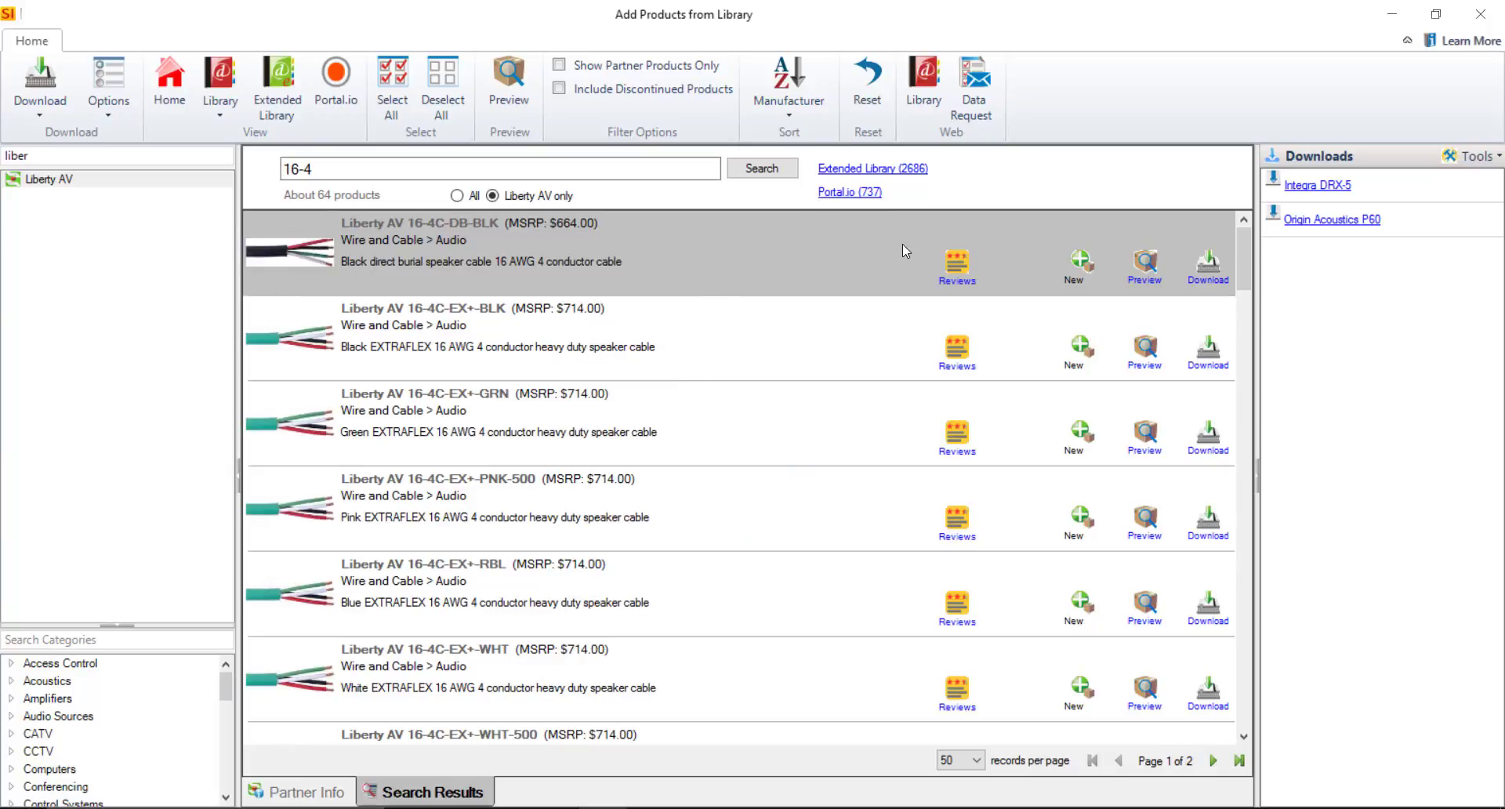
{"action": "left_click_drag", "start_coordinate": [1135, 275], "coordinate": [1342, 306]}
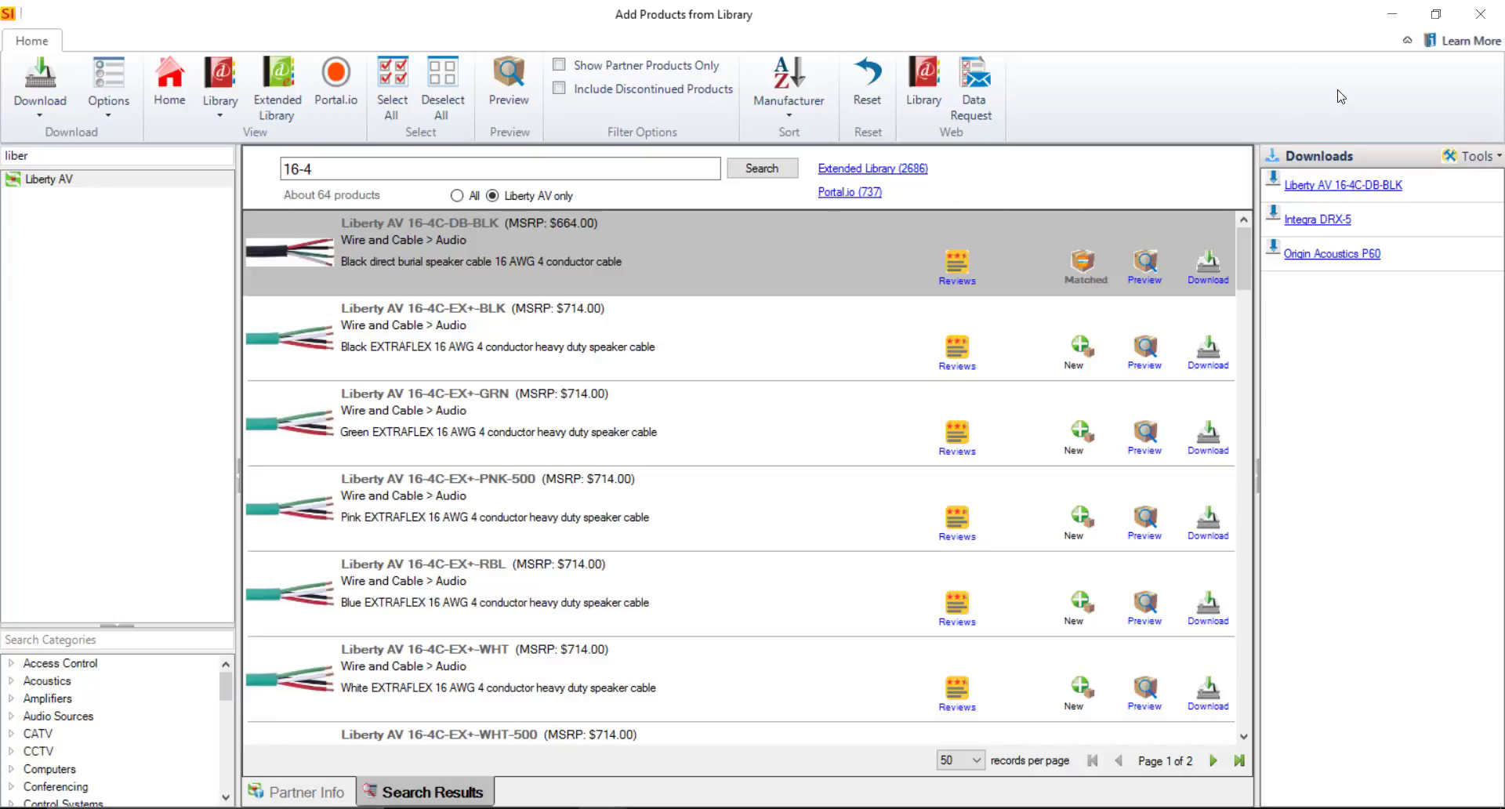
Step: Close the library and refresh the catalog's product list to load the downloaded products
{"action": "left_click", "coordinate": [1480, 14]}
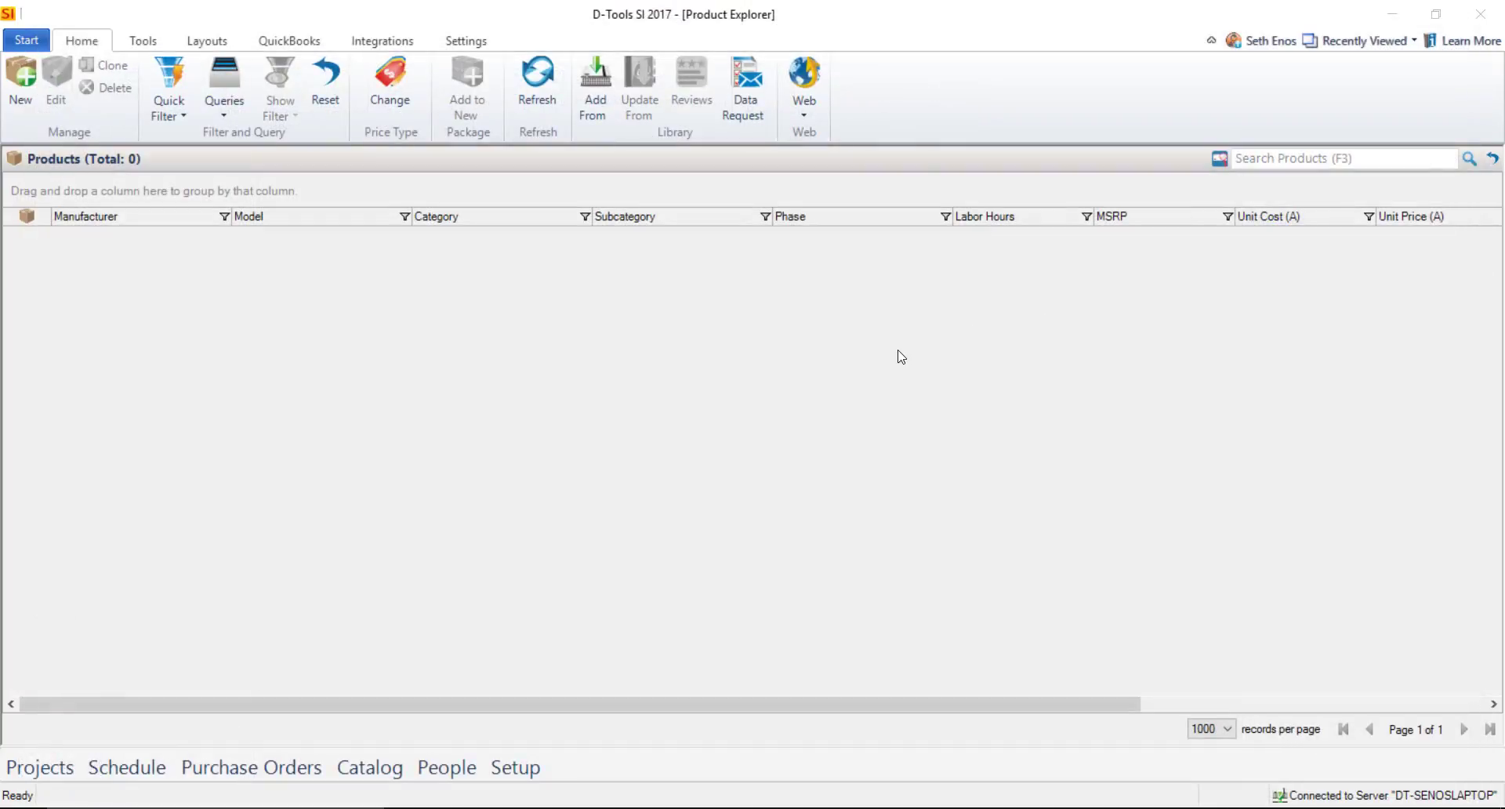
{"action": "left_click", "coordinate": [547, 80]}
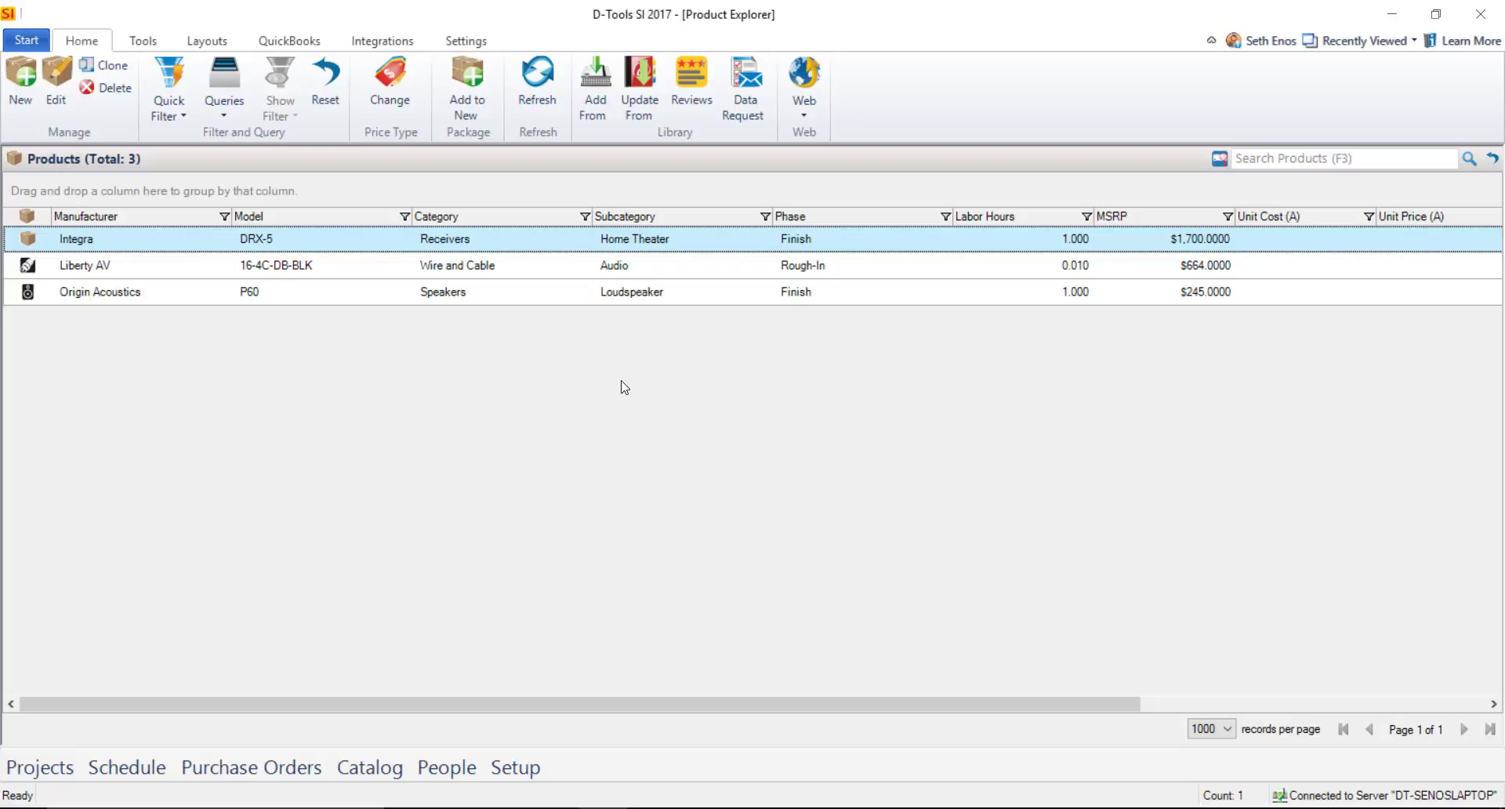
Step: Open the Integra DRX-5 product and review its general details, descriptions and pricing
{"action": "double_click", "coordinate": [477, 244]}
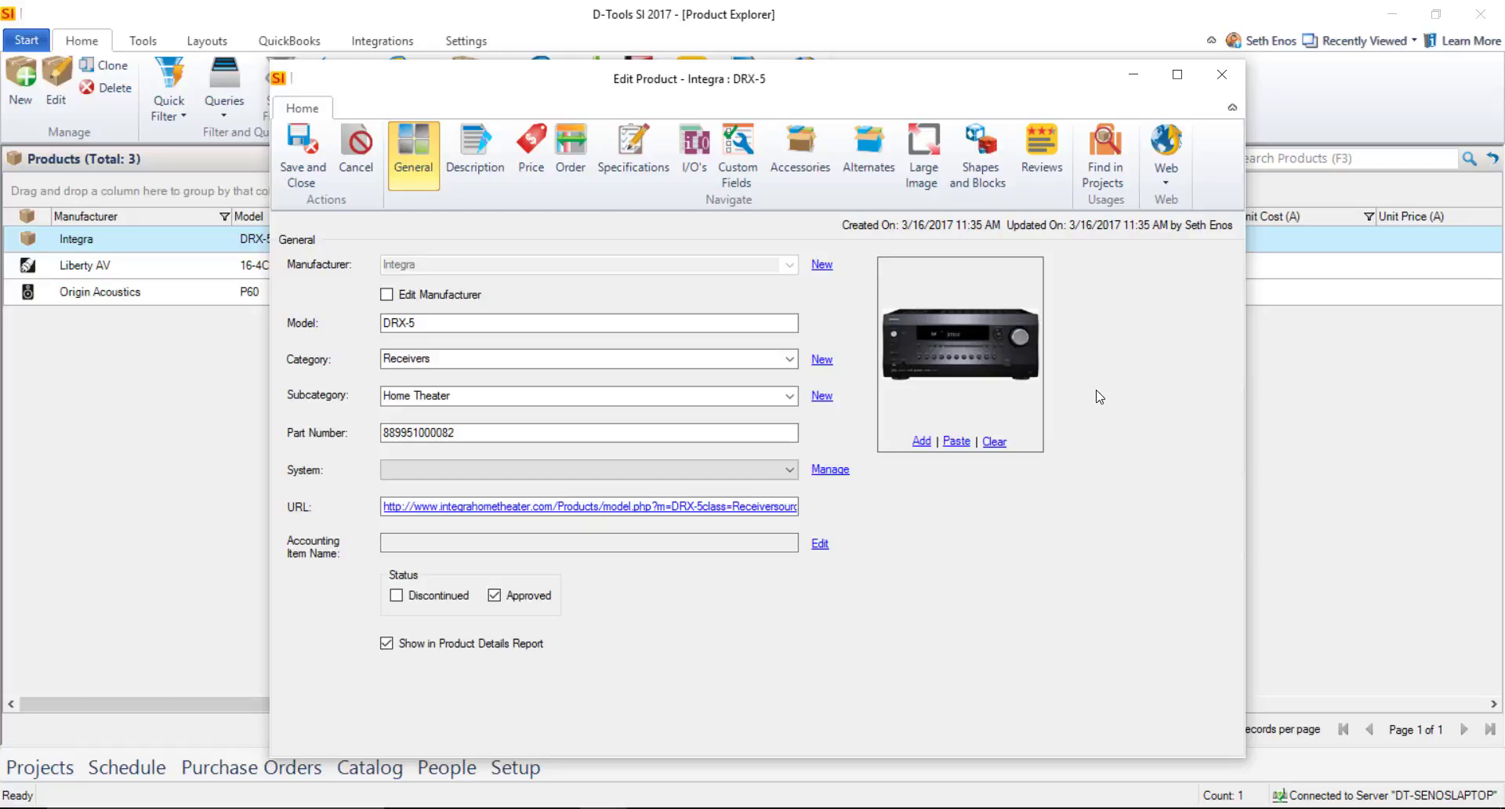
{"action": "left_click", "coordinate": [475, 153]}
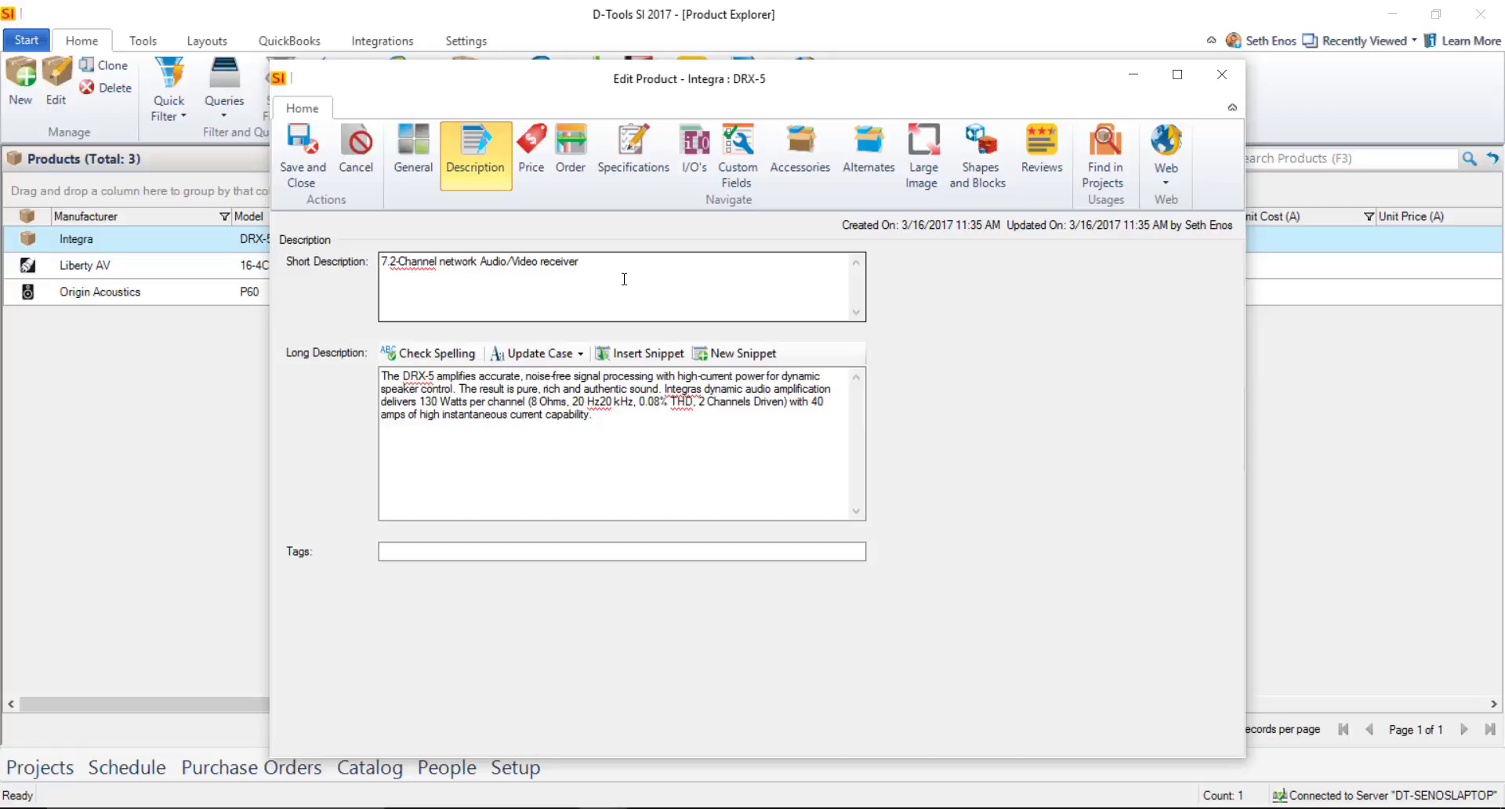
{"action": "left_click", "coordinate": [531, 153]}
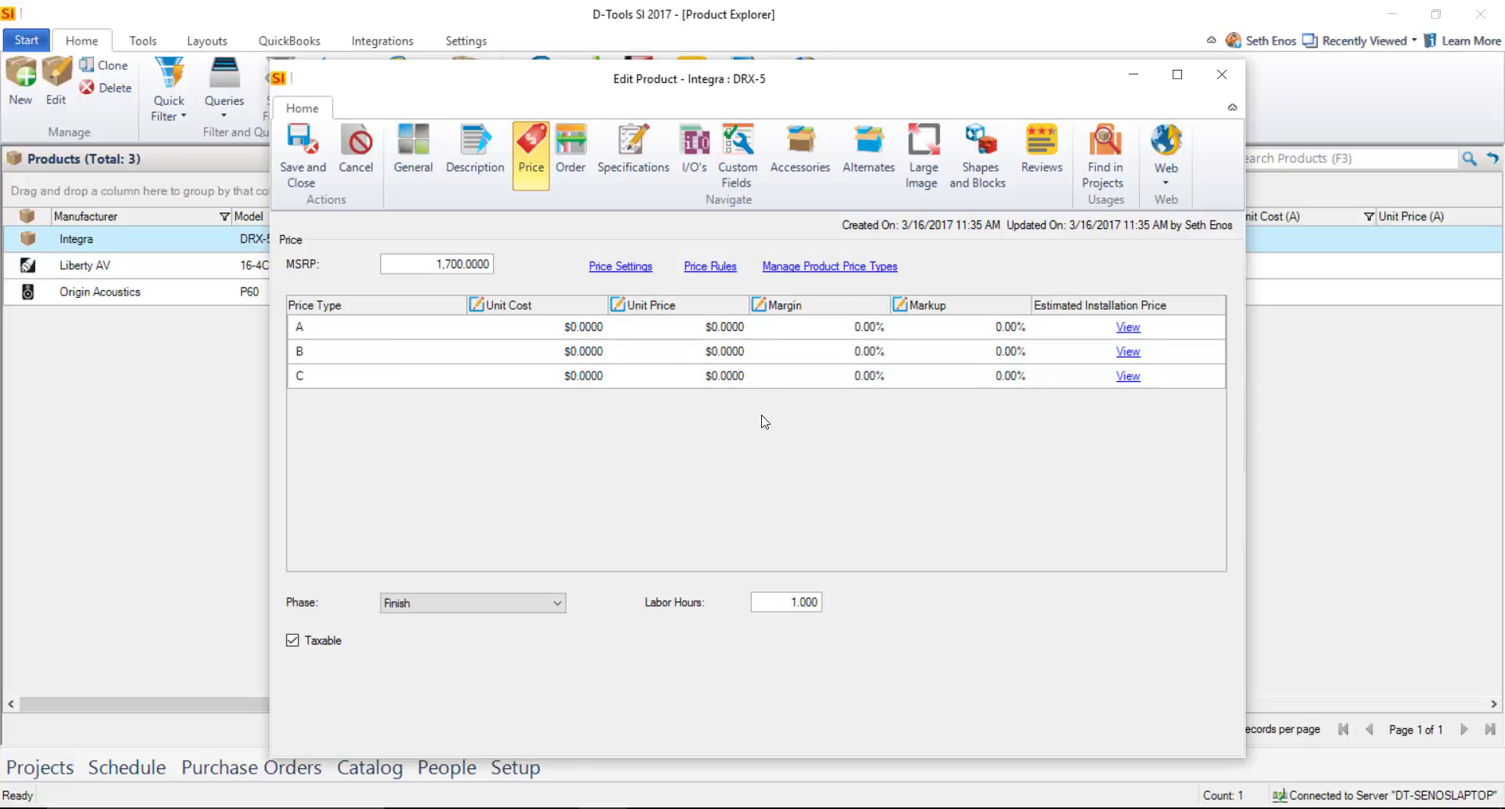
Step: Disable product price types B and C, rename price type A as "Retail", and save the price types
{"action": "left_click", "coordinate": [820, 267]}
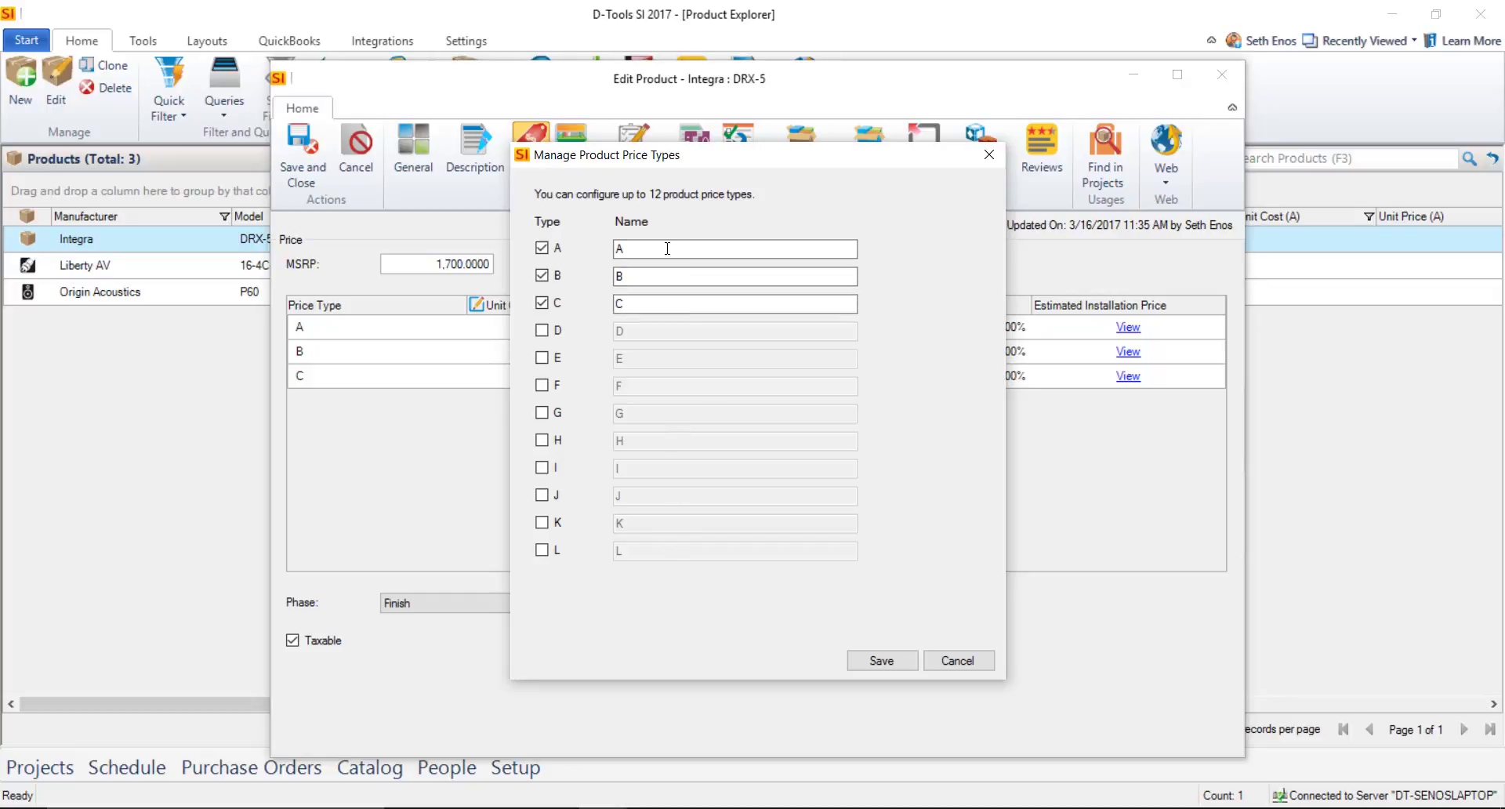
{"action": "left_click", "coordinate": [543, 303]}
{"action": "left_click", "coordinate": [543, 275]}
{"action": "left_click_drag", "start_coordinate": [649, 248], "coordinate": [606, 248]}
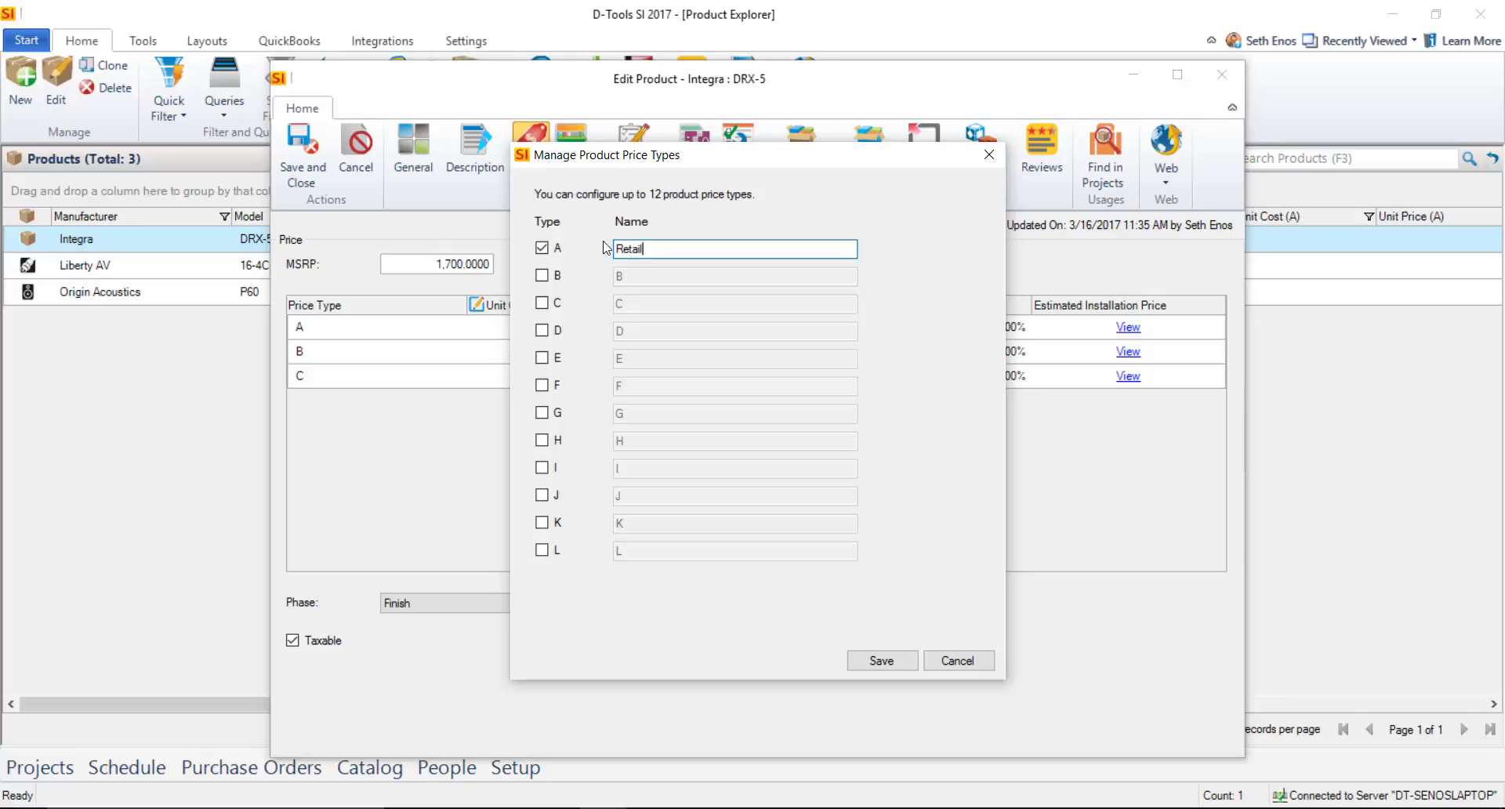
{"action": "left_click", "coordinate": [881, 660]}
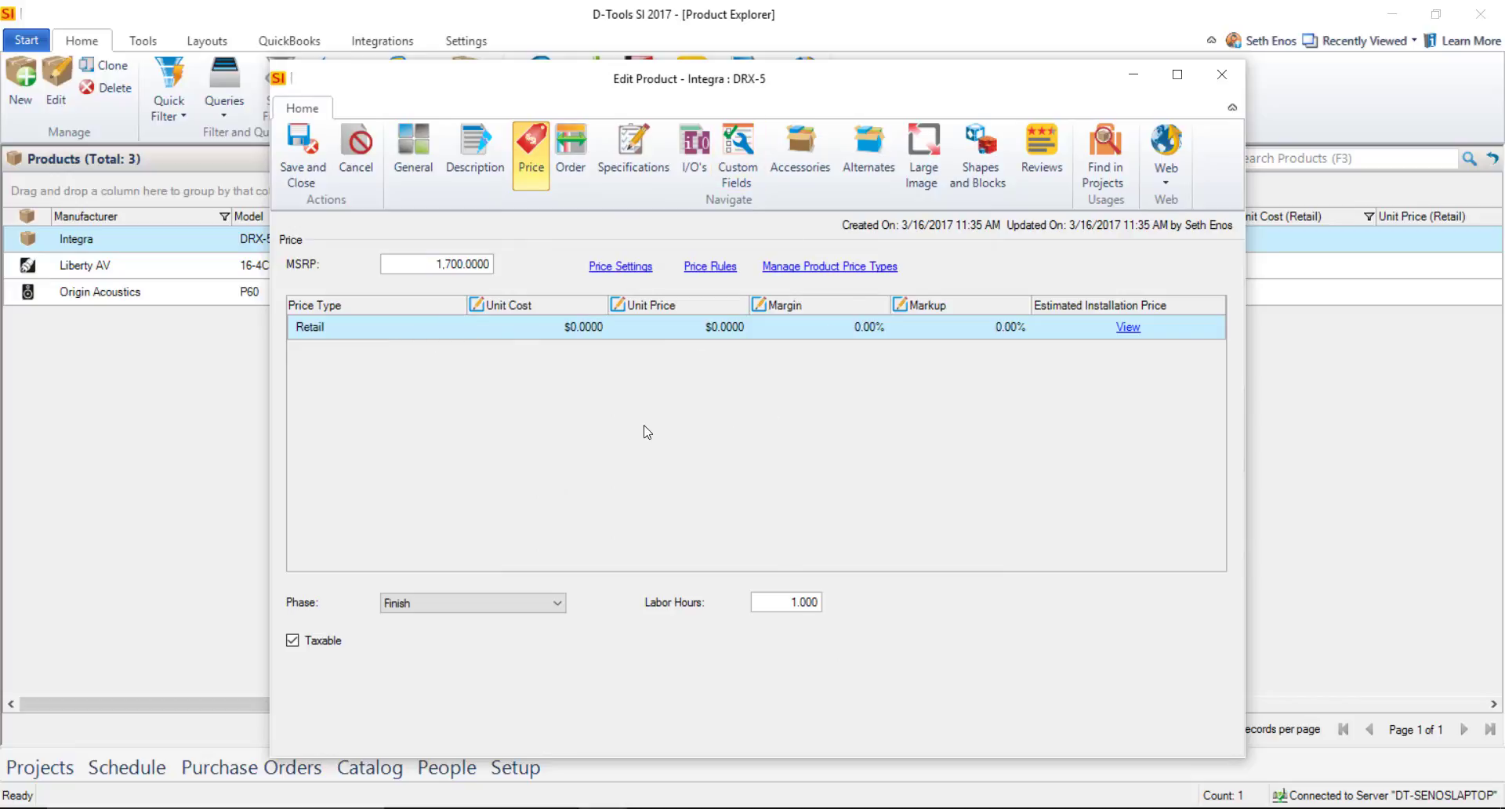
Step: Examine the DRX-5 receiver's unit cost, unit price and labor hours
{"action": "left_click", "coordinate": [541, 323]}
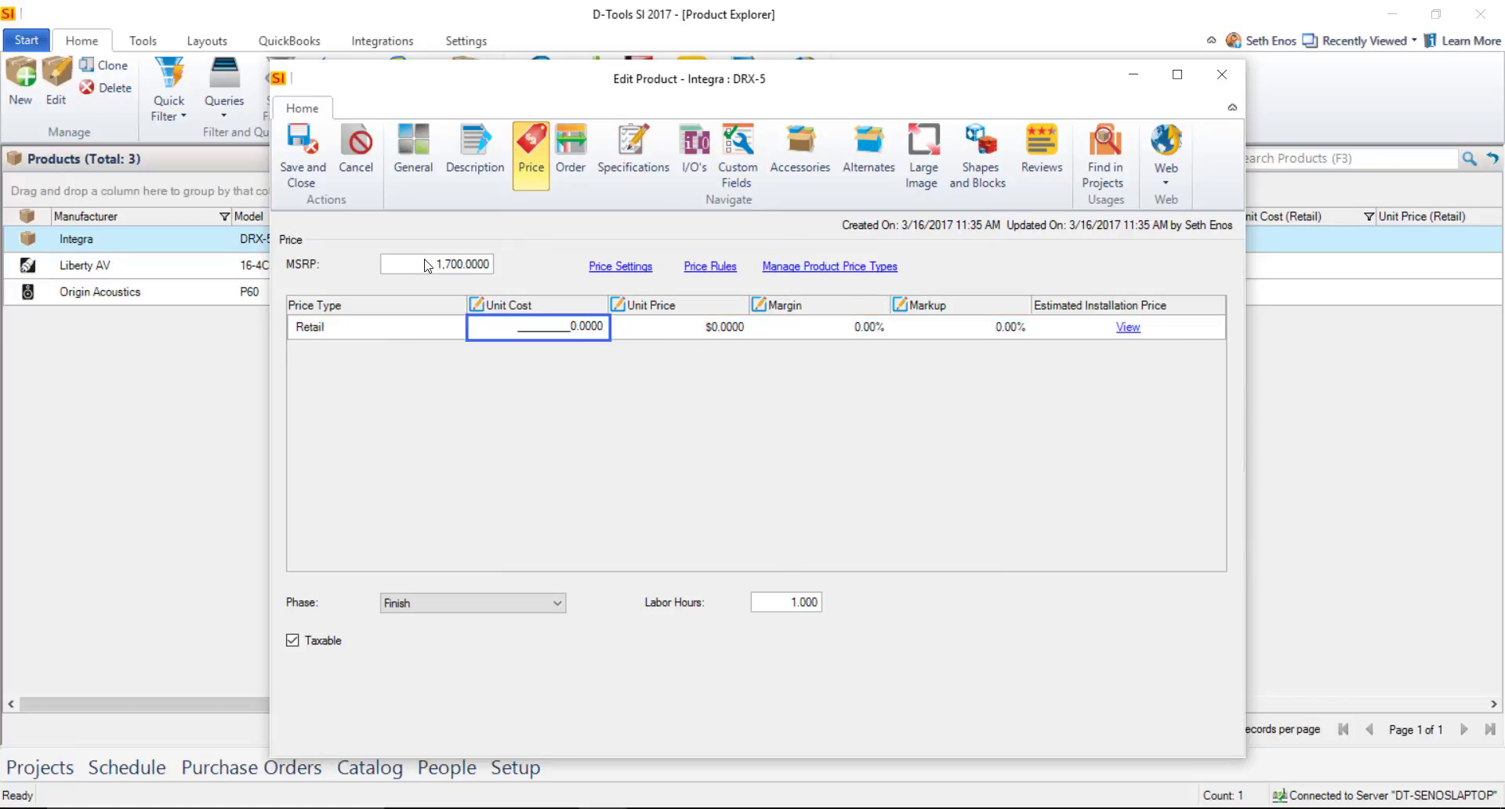
{"action": "left_click", "coordinate": [689, 331]}
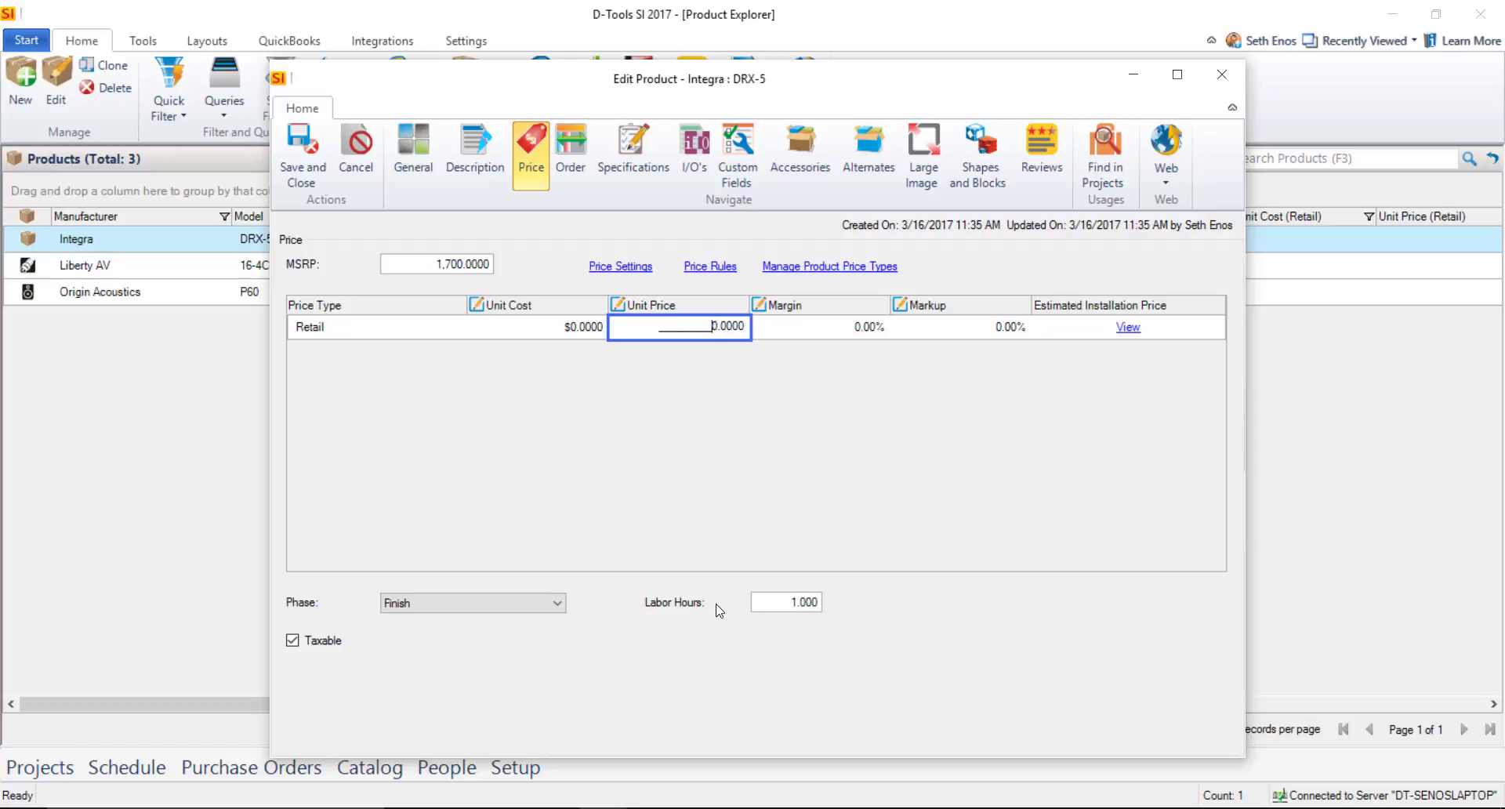
{"action": "left_click", "coordinate": [625, 491]}
{"action": "left_click", "coordinate": [788, 602]}
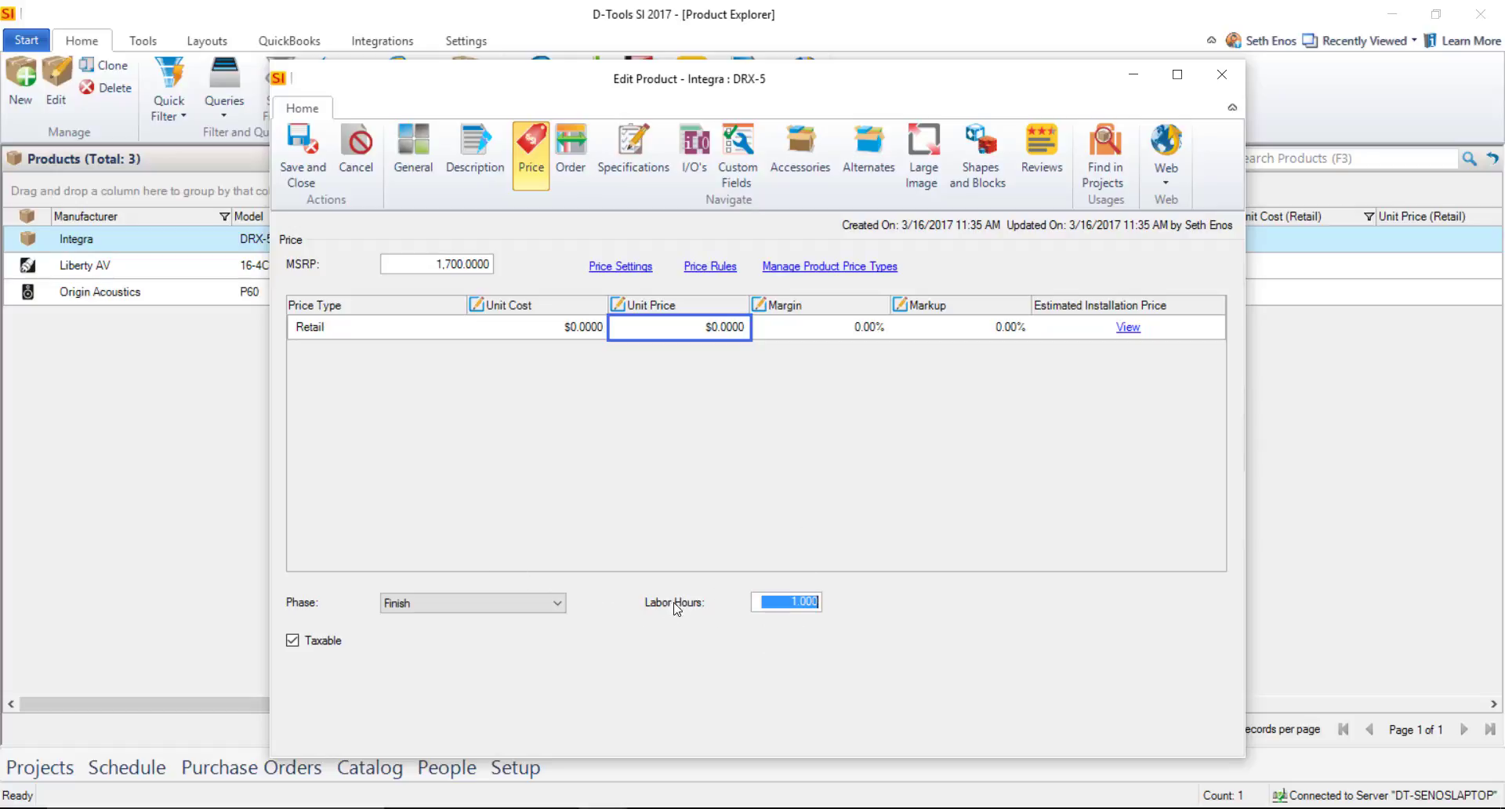
{"action": "left_click", "coordinate": [689, 466]}
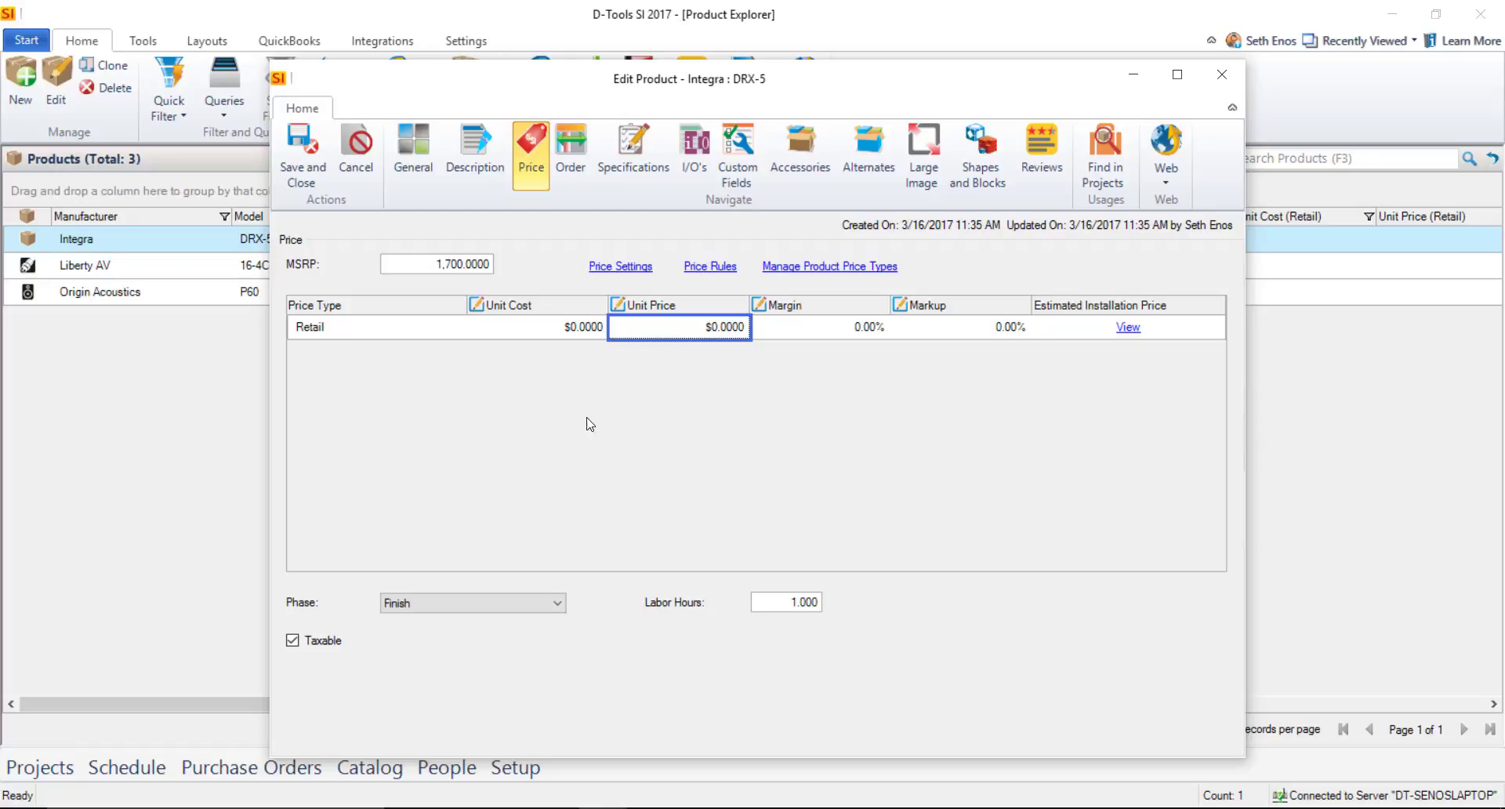
Step: Review the DRX-5's preferred vendor and order settings, its specifications, and its inputs and outputs
{"action": "left_click", "coordinate": [574, 161]}
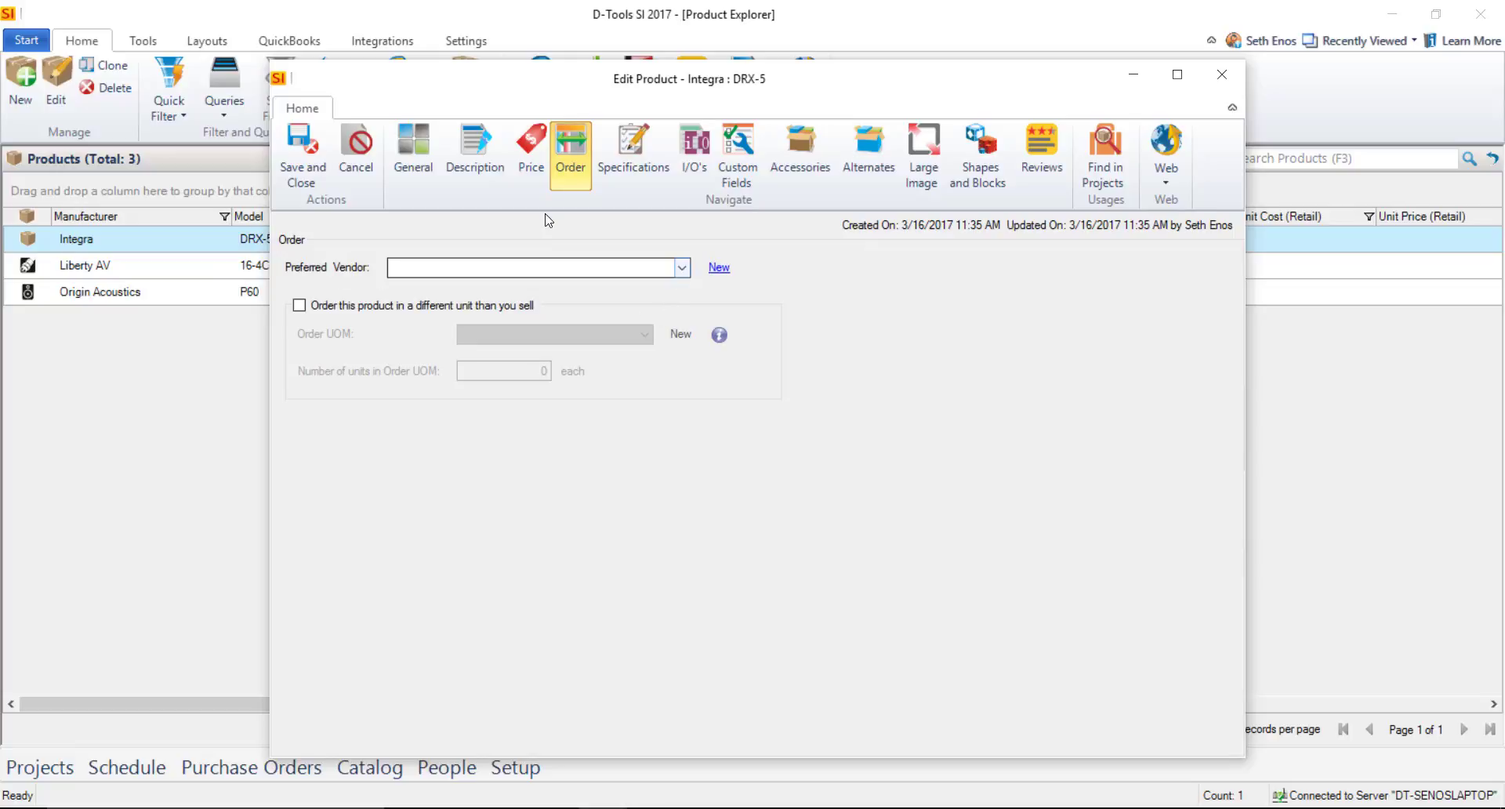
{"action": "left_click", "coordinate": [544, 267]}
{"action": "left_click", "coordinate": [549, 283]}
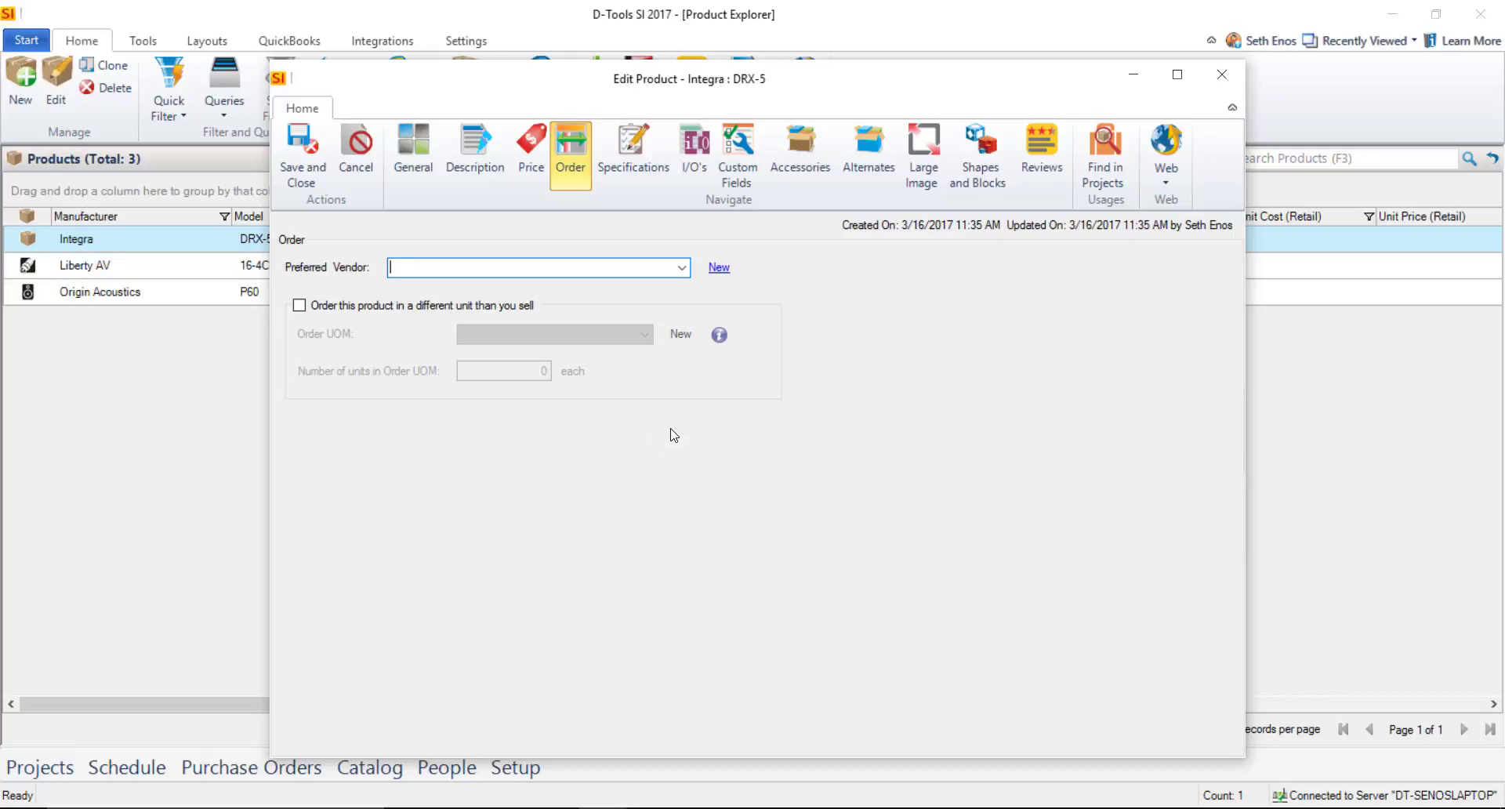
{"action": "left_click", "coordinate": [649, 172]}
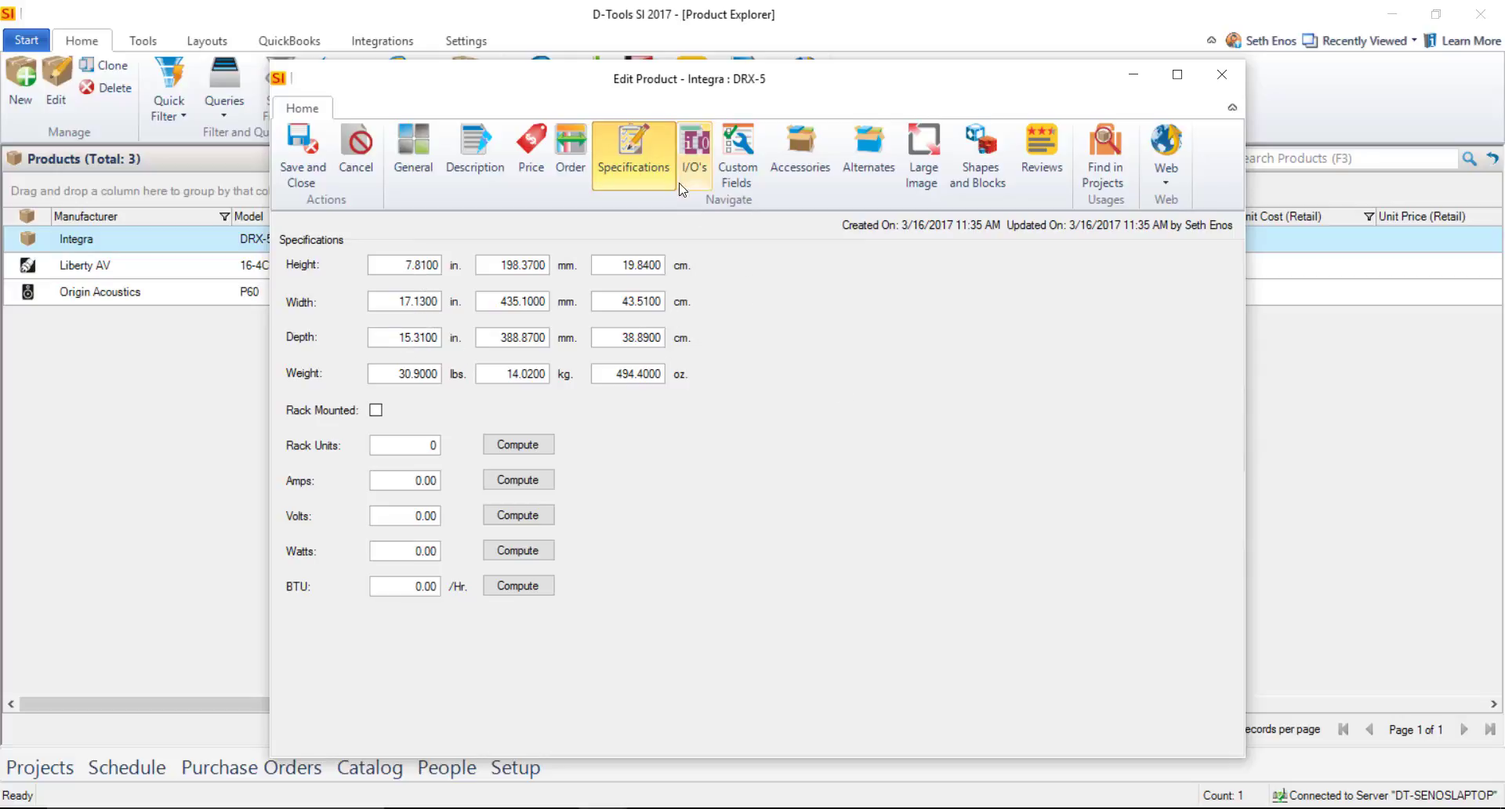
{"action": "left_click", "coordinate": [696, 162]}
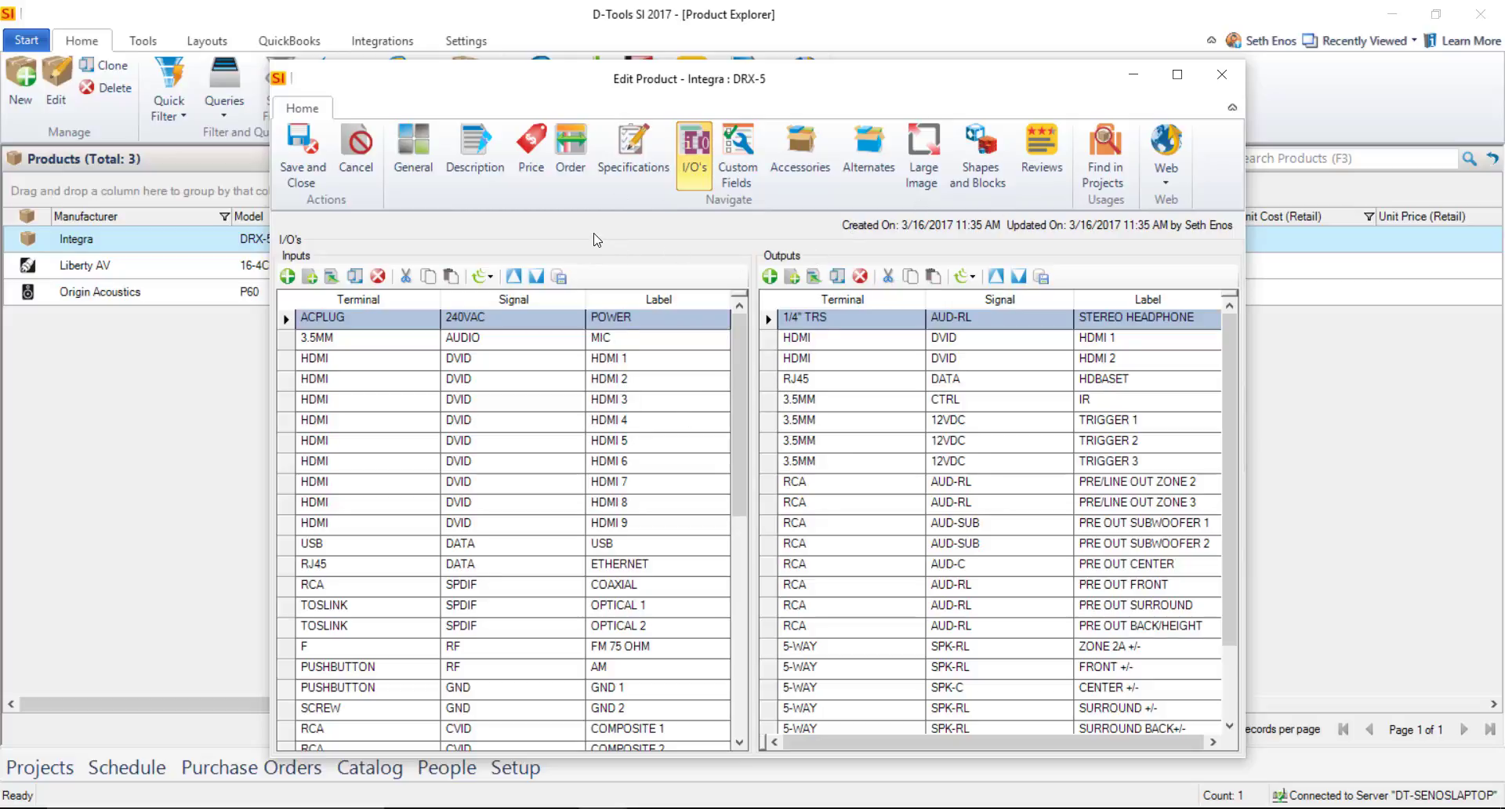
Step: Revisit the DRX-5's price, description and general details, and save and close the product
{"action": "left_click", "coordinate": [531, 156]}
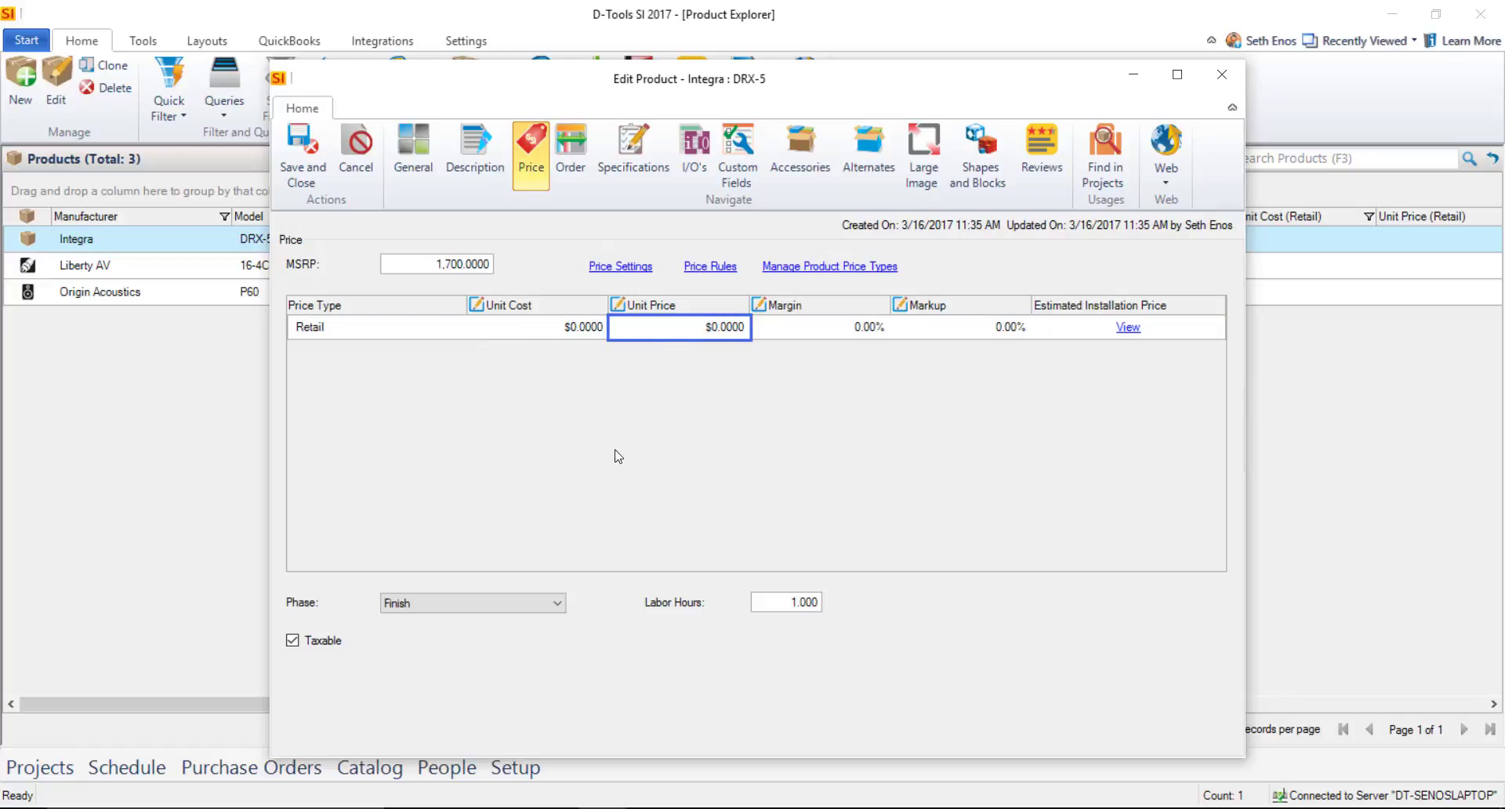
{"action": "left_click", "coordinate": [475, 156]}
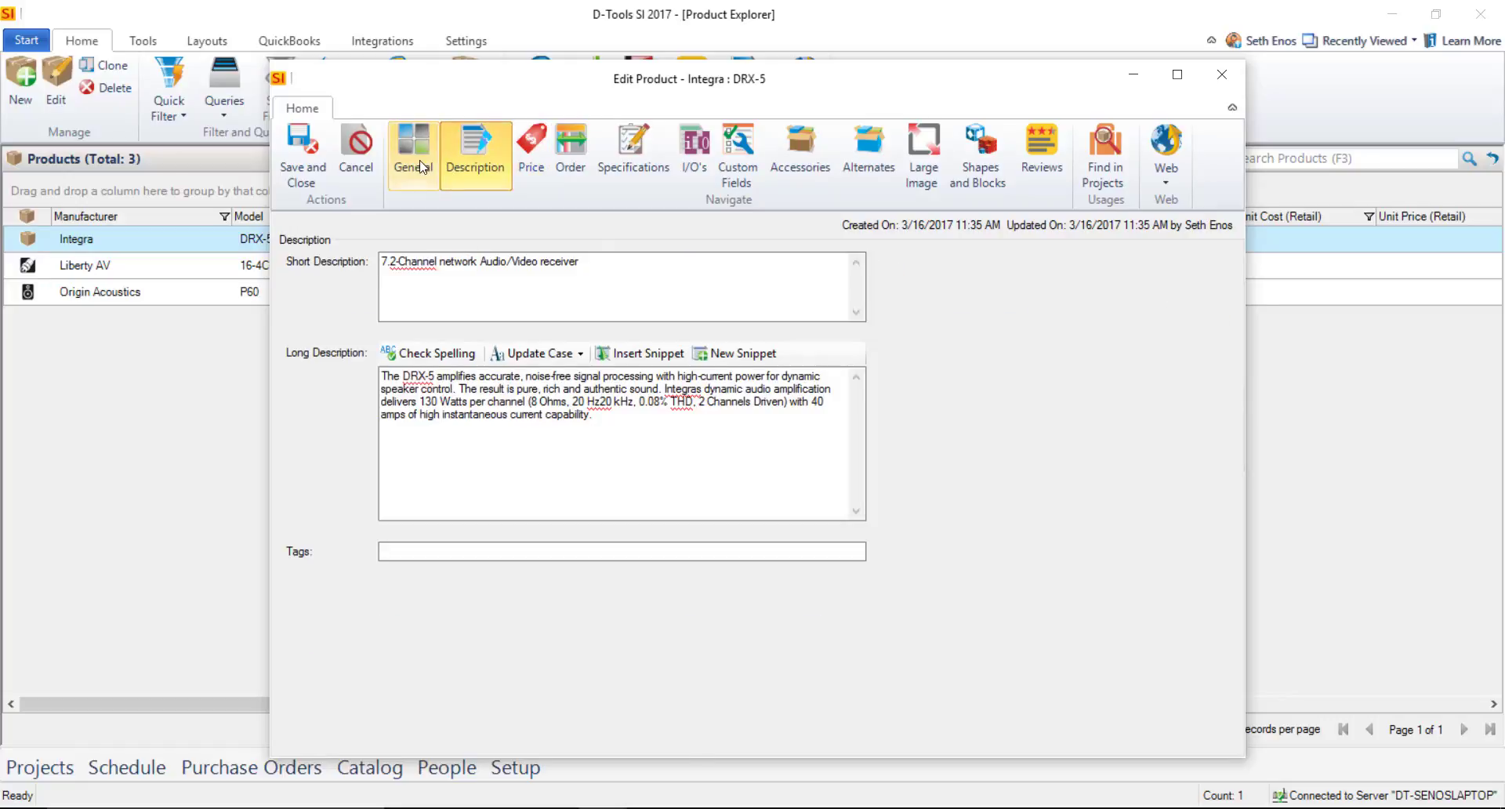
{"action": "left_click", "coordinate": [413, 156]}
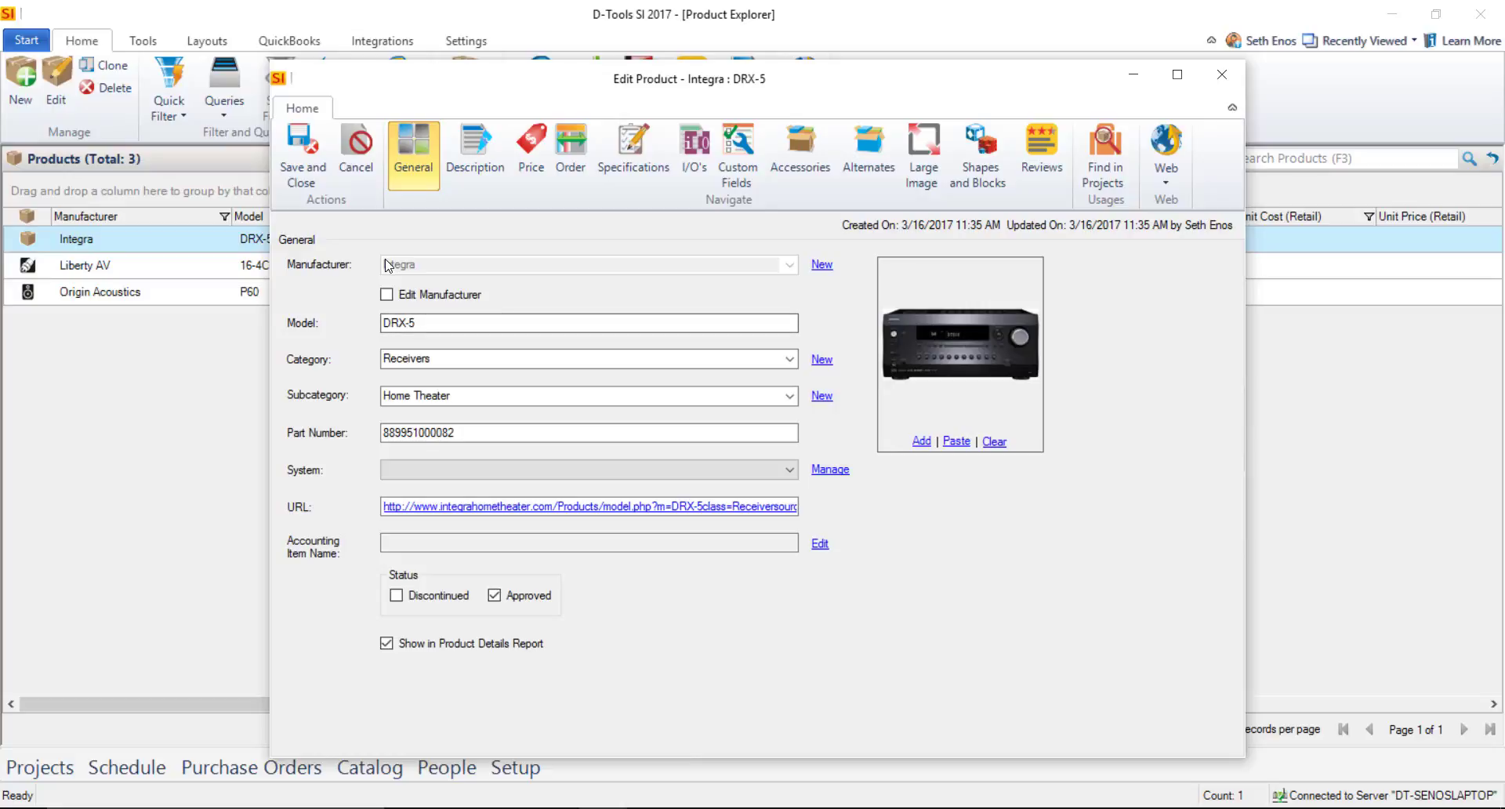
{"action": "left_click", "coordinate": [304, 182]}
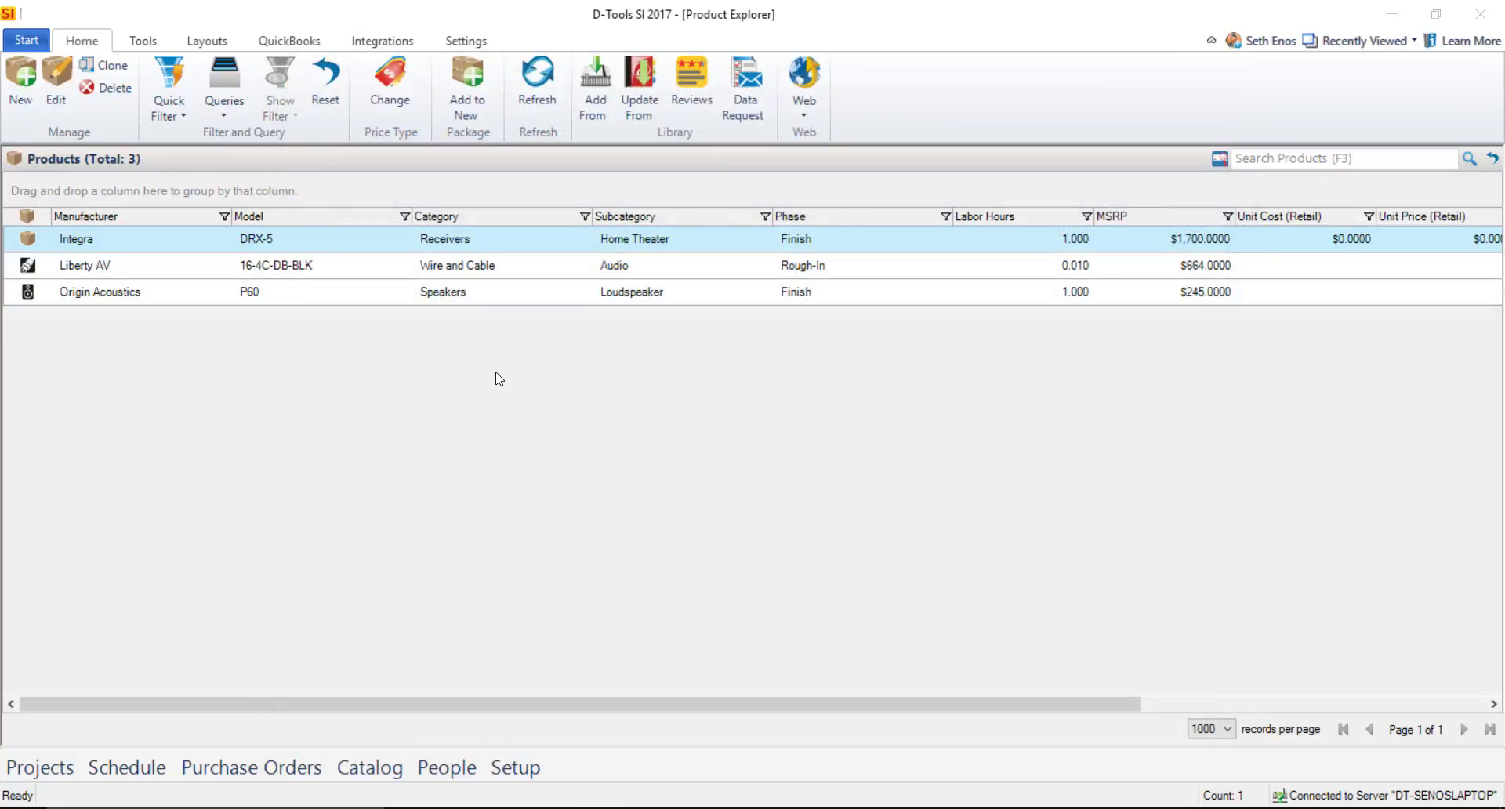
Step: Open the Origin Acoustics P60 speaker product and review its general details and descriptions
{"action": "left_click", "coordinate": [376, 293]}
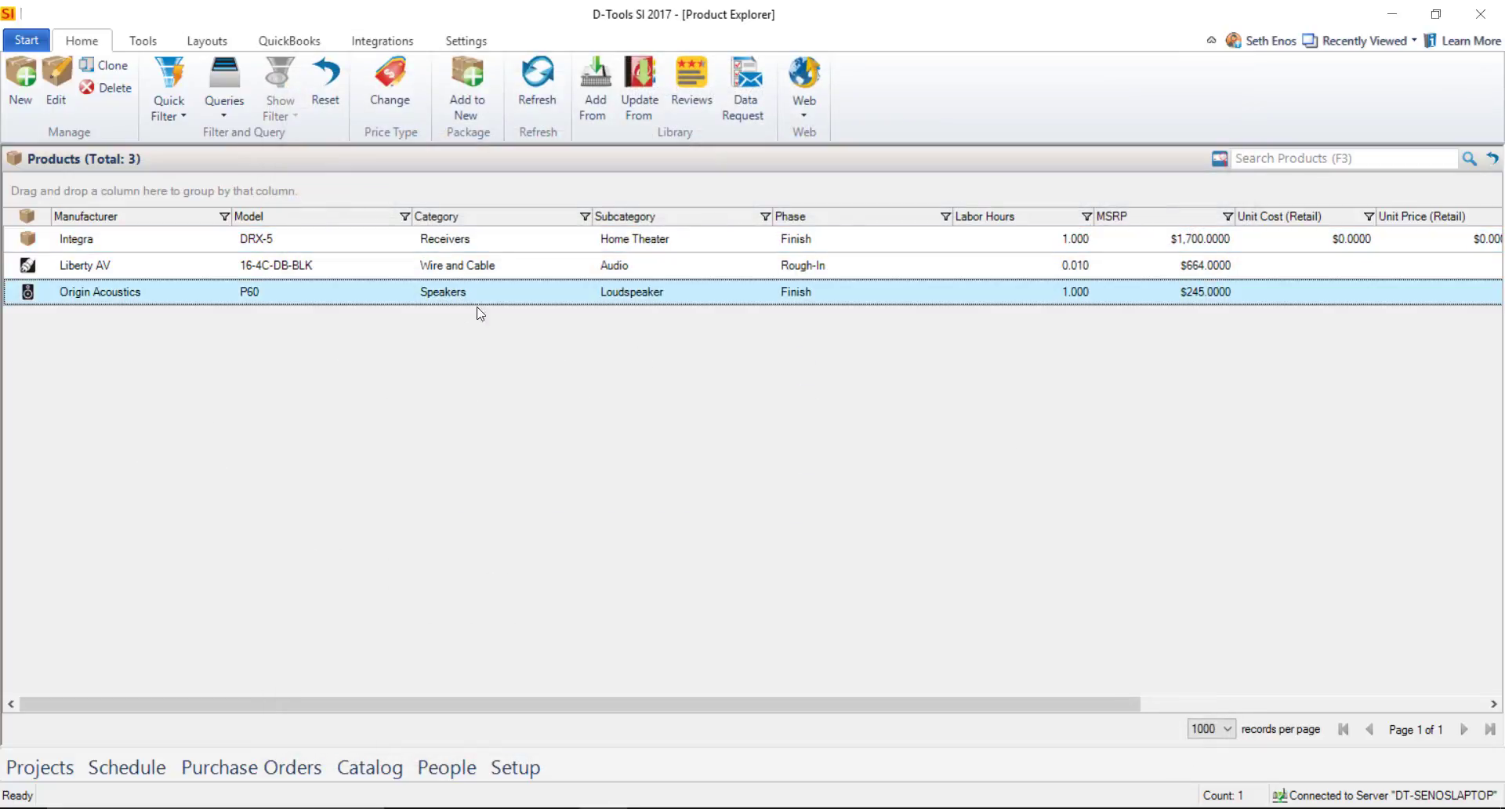
{"action": "double_click", "coordinate": [488, 294]}
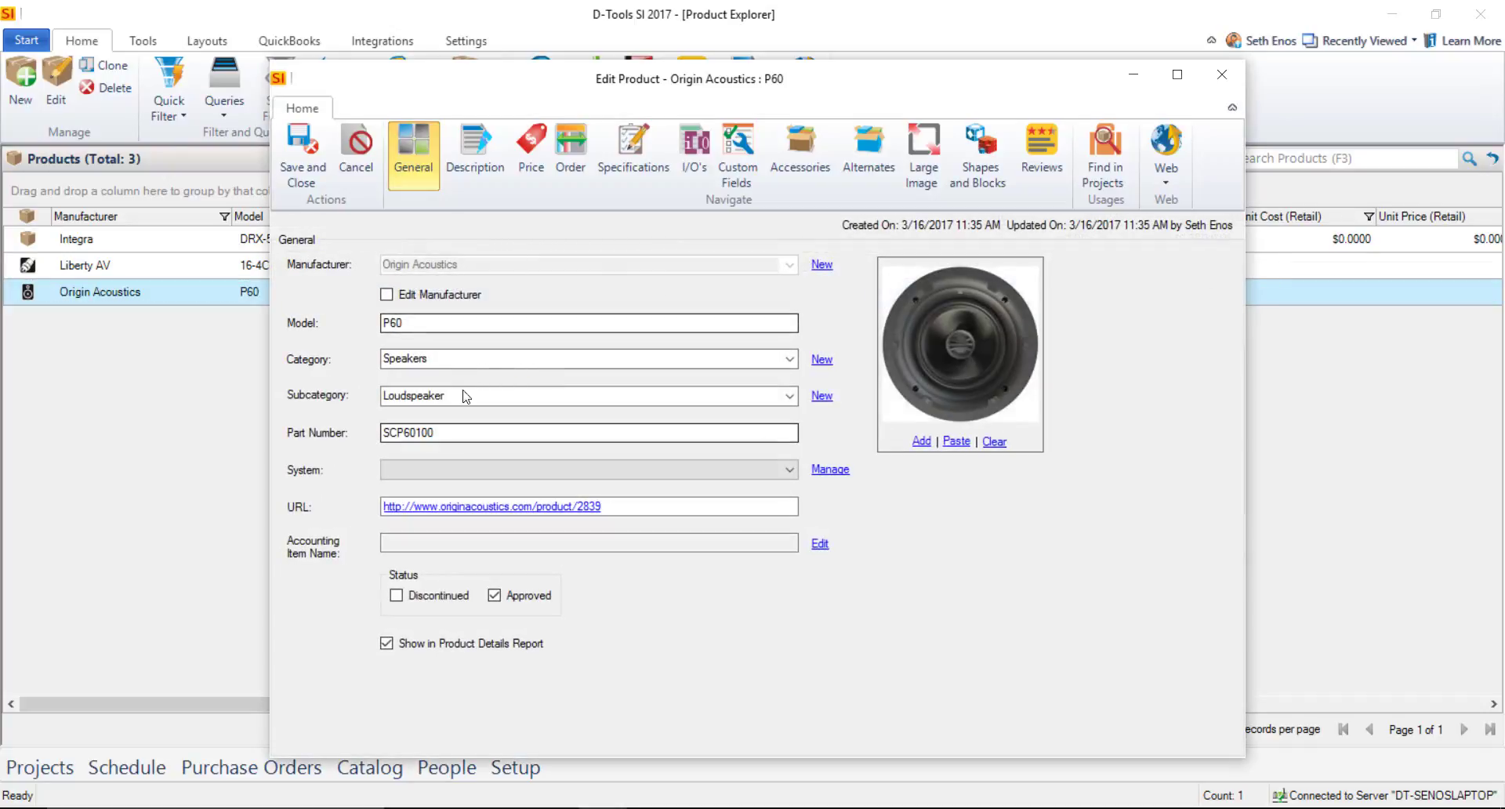
{"action": "left_click", "coordinate": [477, 157]}
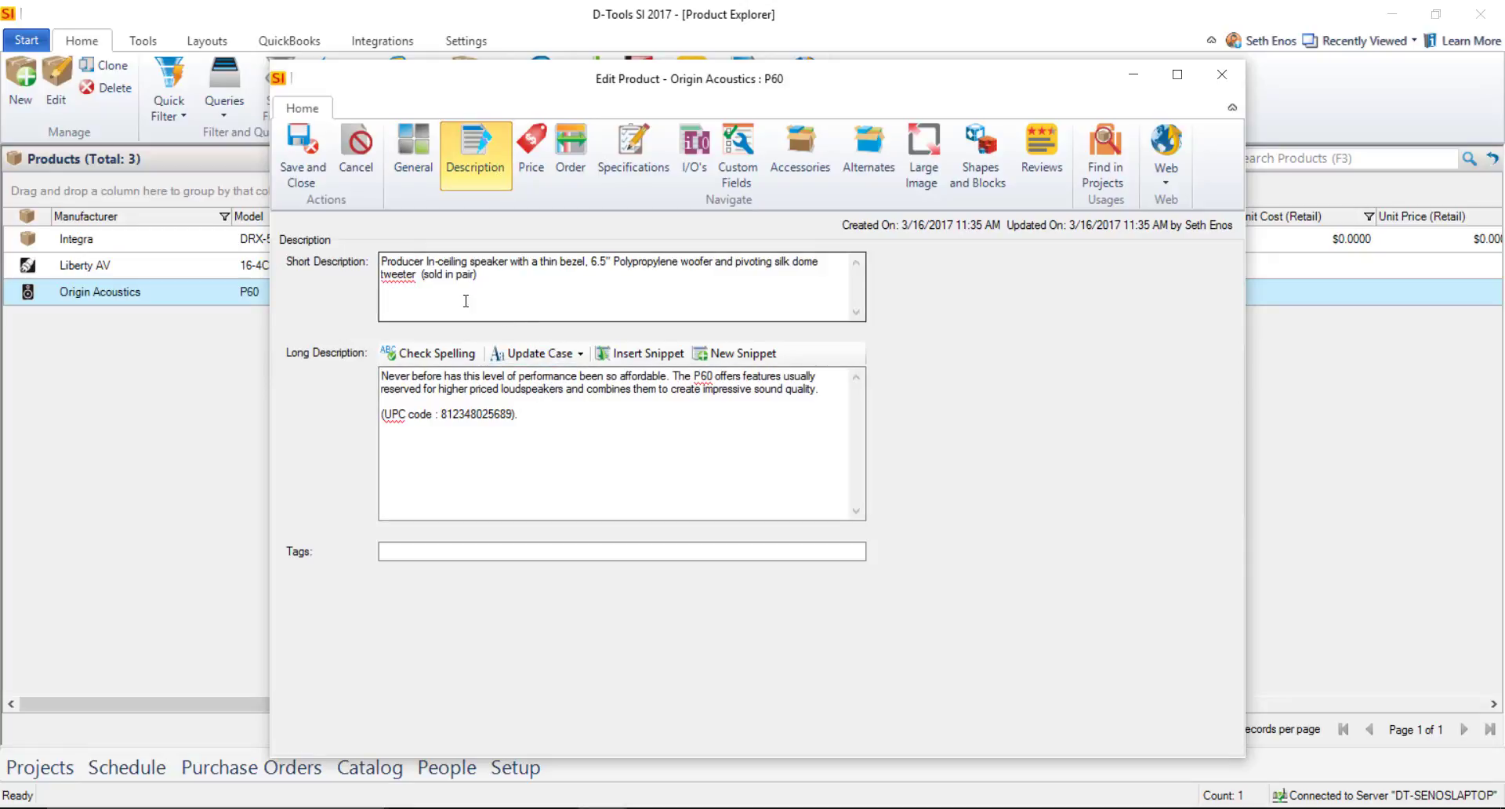
{"action": "left_click", "coordinate": [527, 289]}
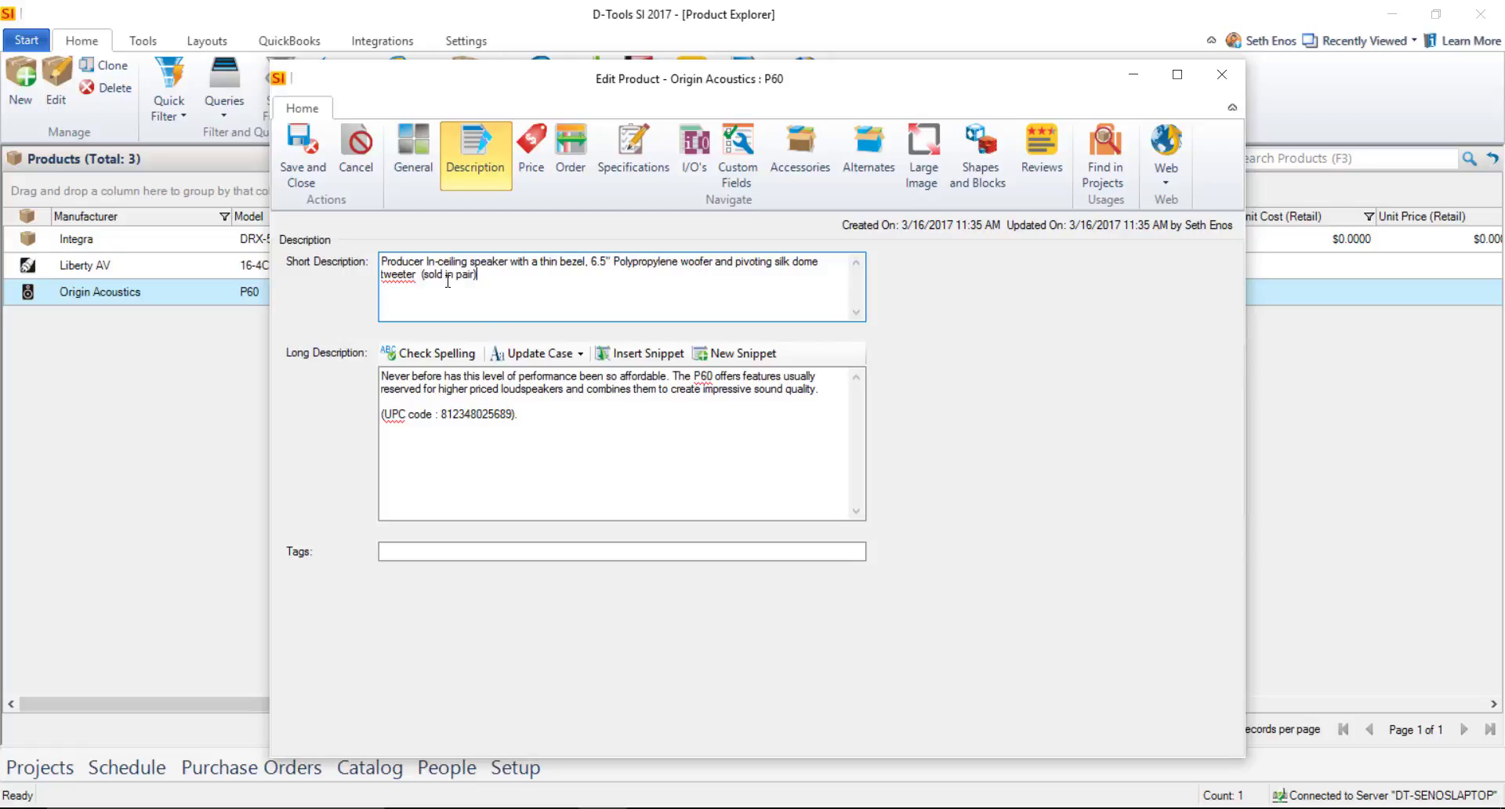
Step: Set the P60 speaker's labor hours to 0.5 in its price details
{"action": "left_click", "coordinate": [531, 153]}
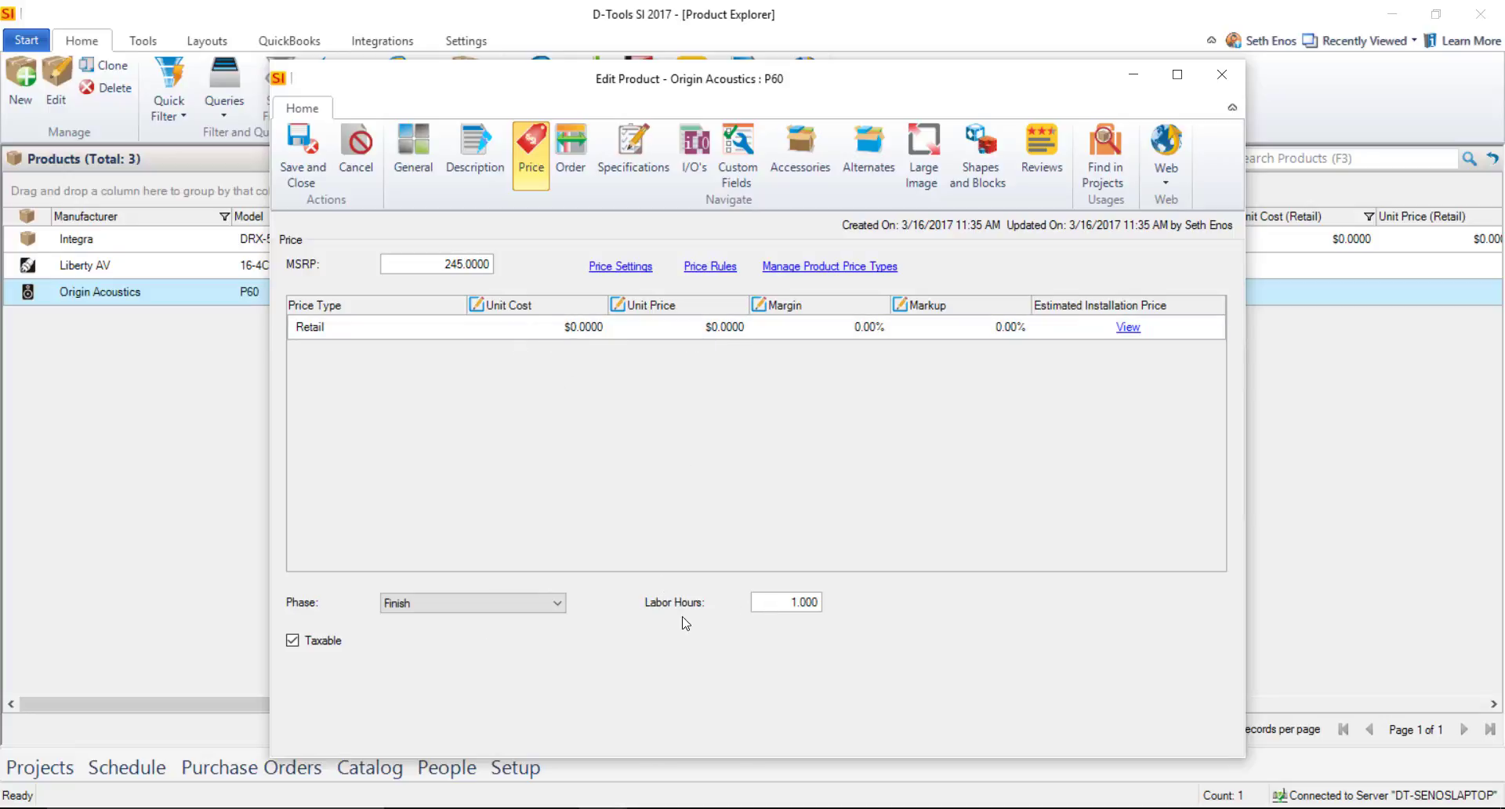
{"action": "left_click", "coordinate": [780, 603]}
{"action": "type", "text": ".5"}
{"action": "key", "text": "Tab"}
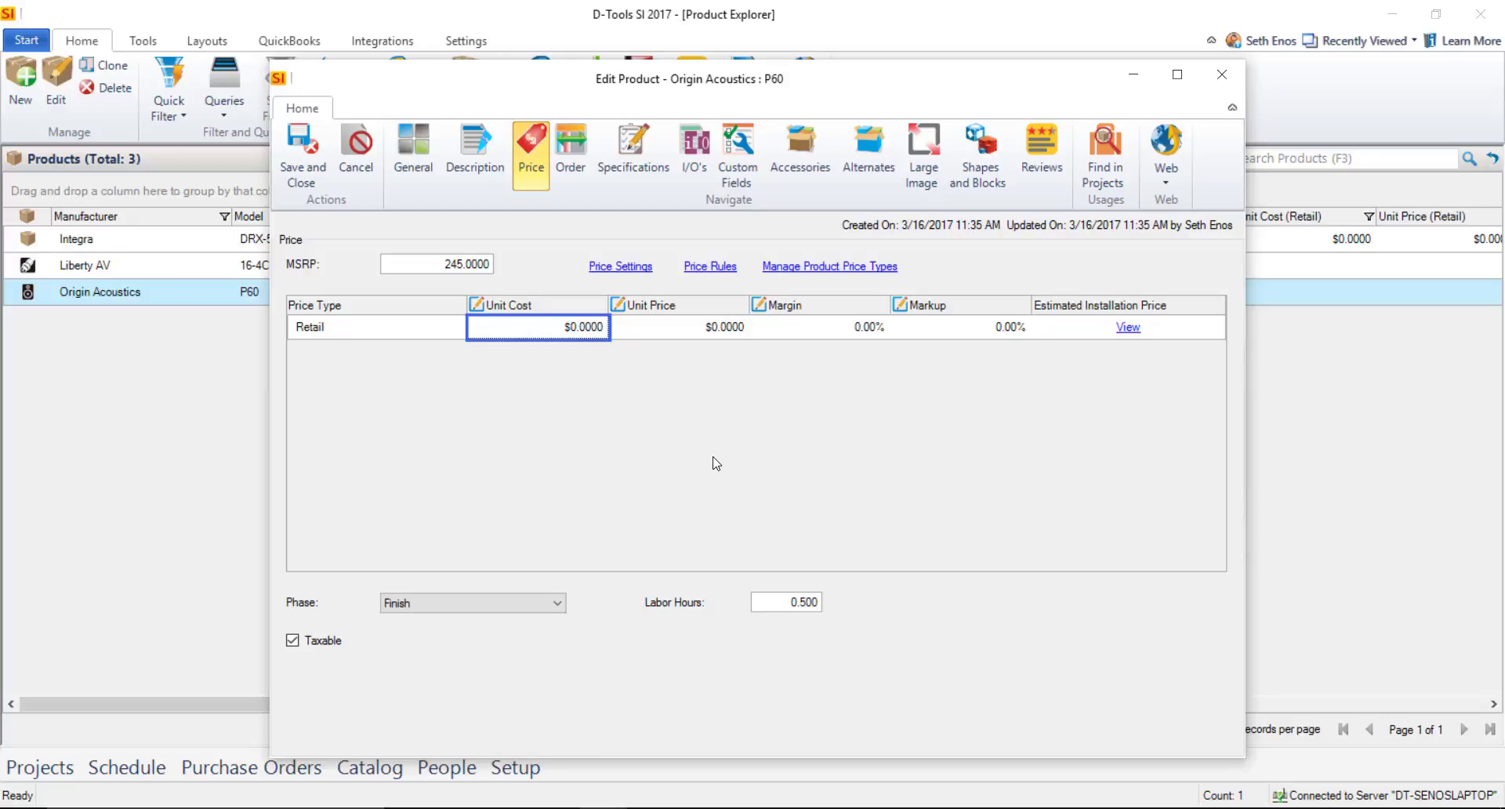
Step: Set the P60 speaker to order in a different unit, Pair, with 2 units each, and save and close it
{"action": "left_click", "coordinate": [570, 161]}
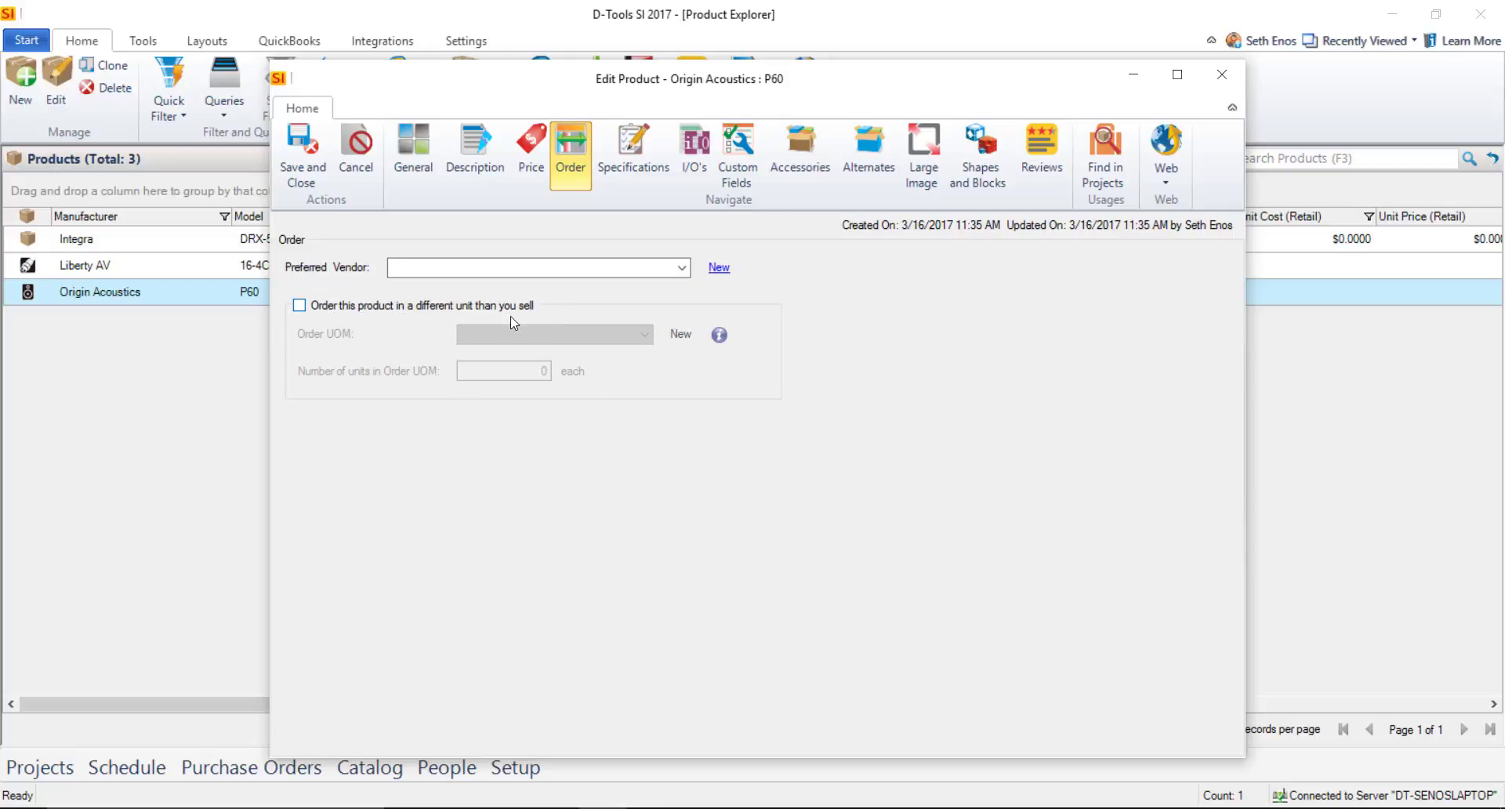
{"action": "left_click", "coordinate": [300, 307]}
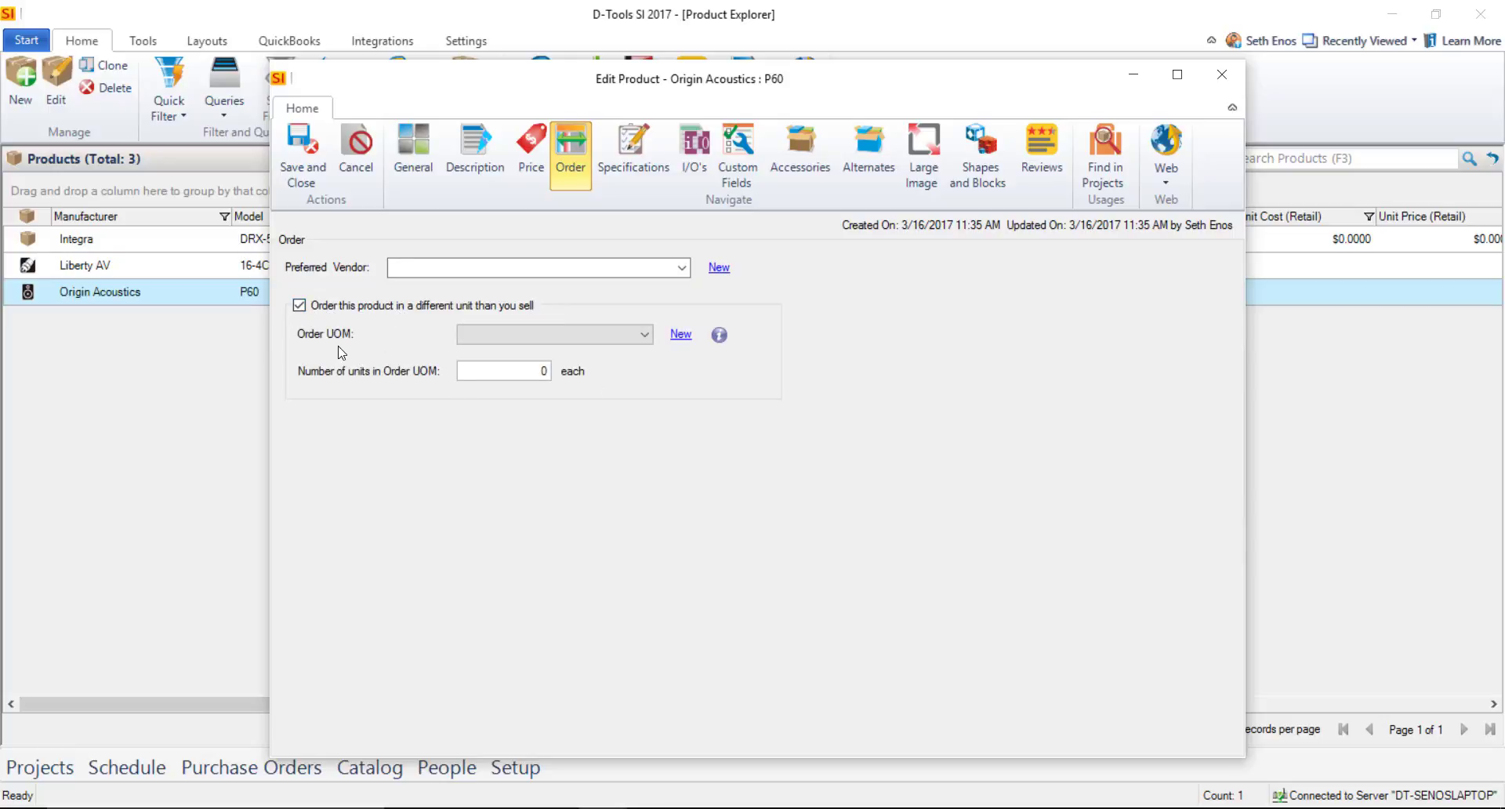
{"action": "left_click", "coordinate": [646, 336]}
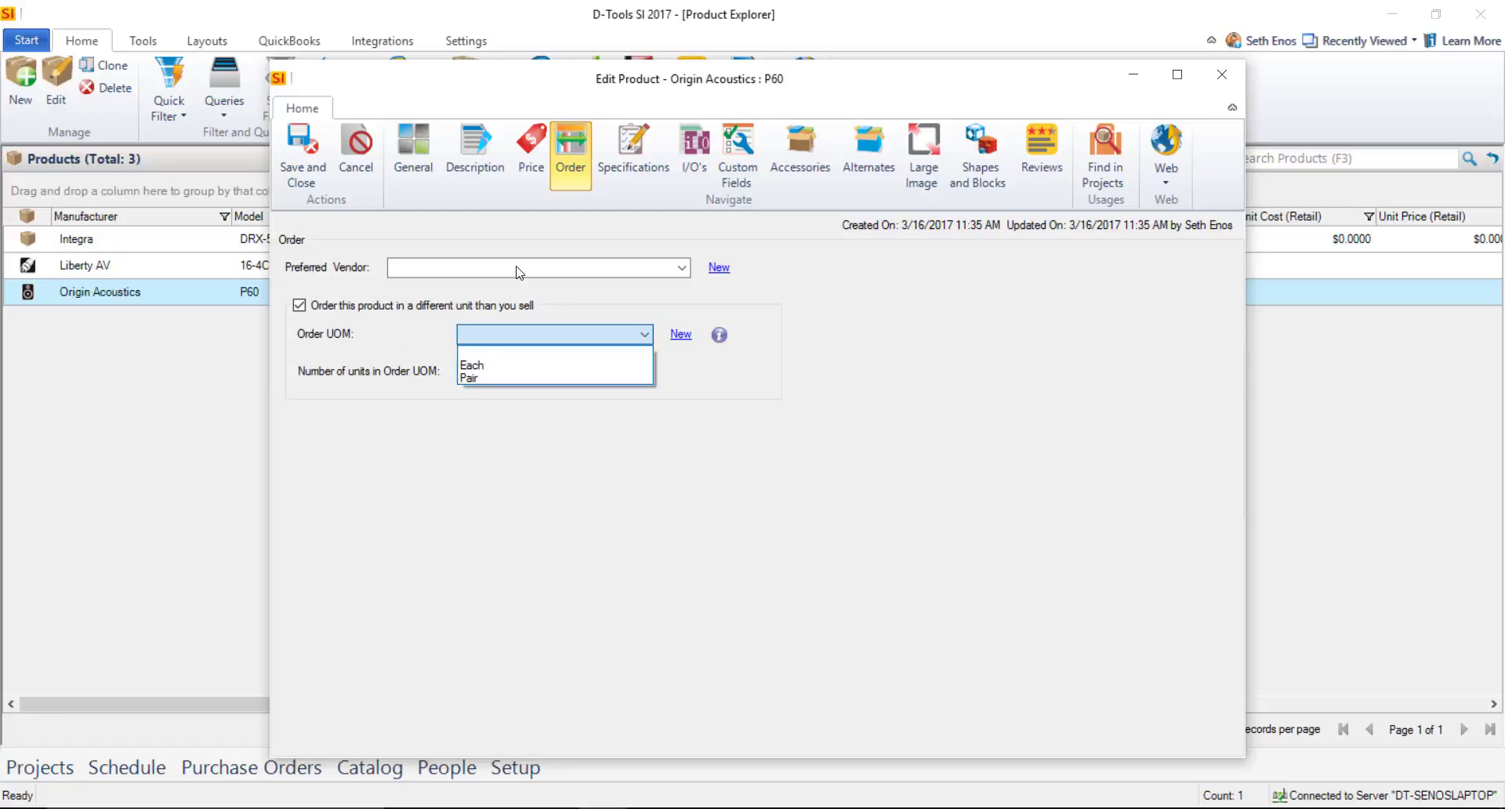
{"action": "left_click", "coordinate": [482, 377]}
{"action": "key", "text": "Tab"}
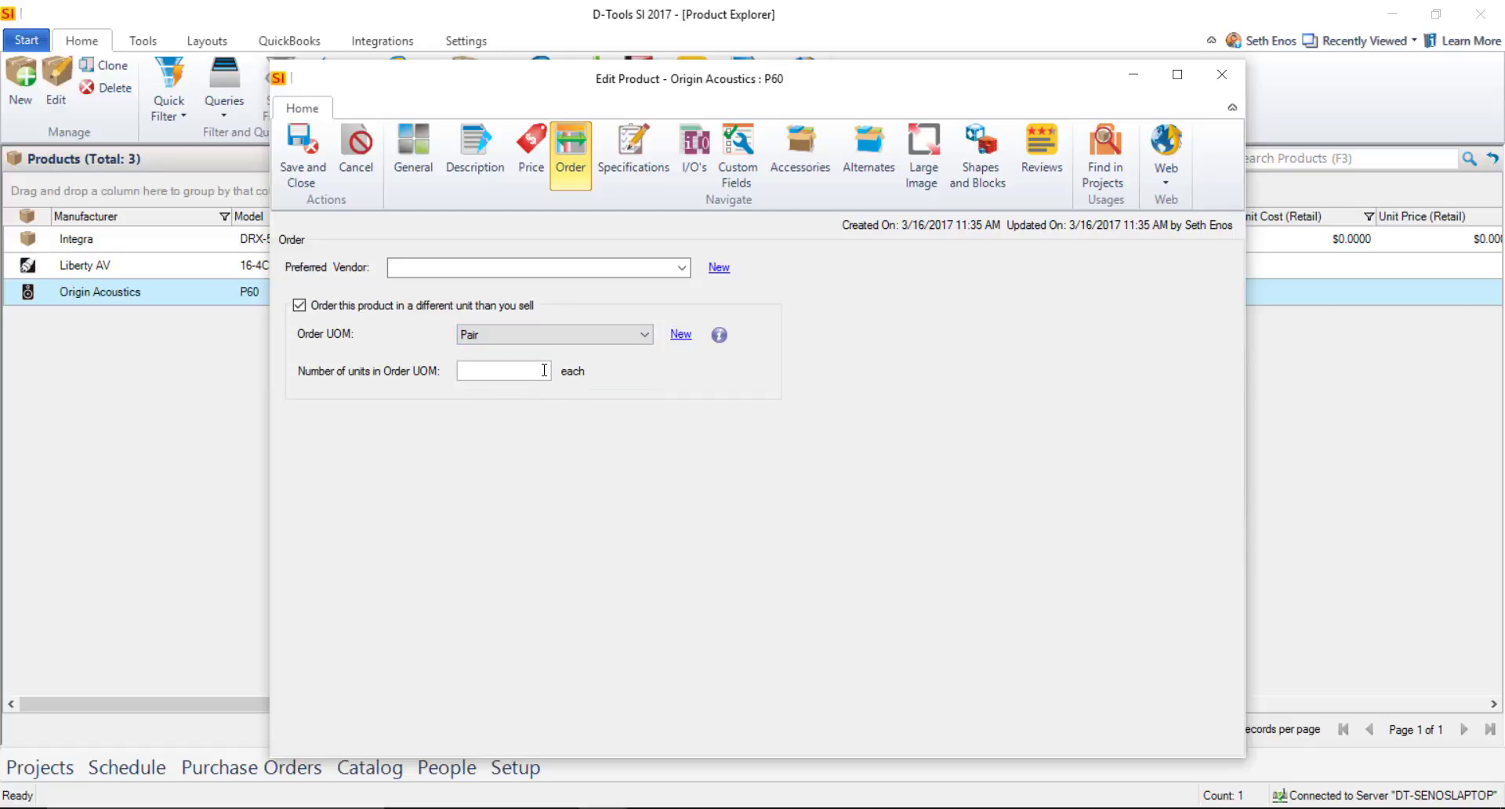
{"action": "type", "text": "2"}
{"action": "left_click", "coordinate": [296, 177]}
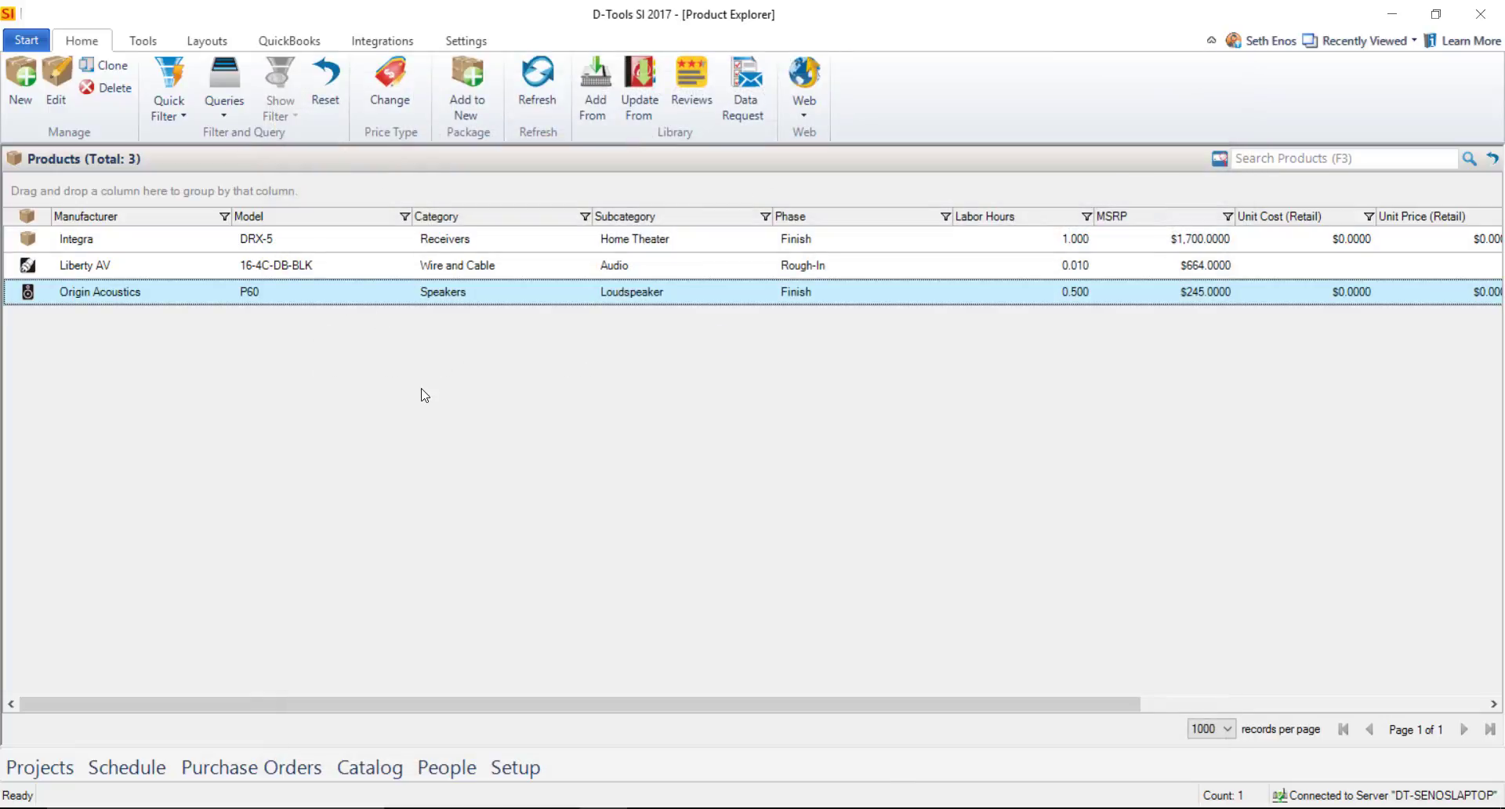
Step: Open the Liberty AV 16-4C-DB-BLK cable product and review its general details and wire specifications
{"action": "left_click", "coordinate": [468, 267]}
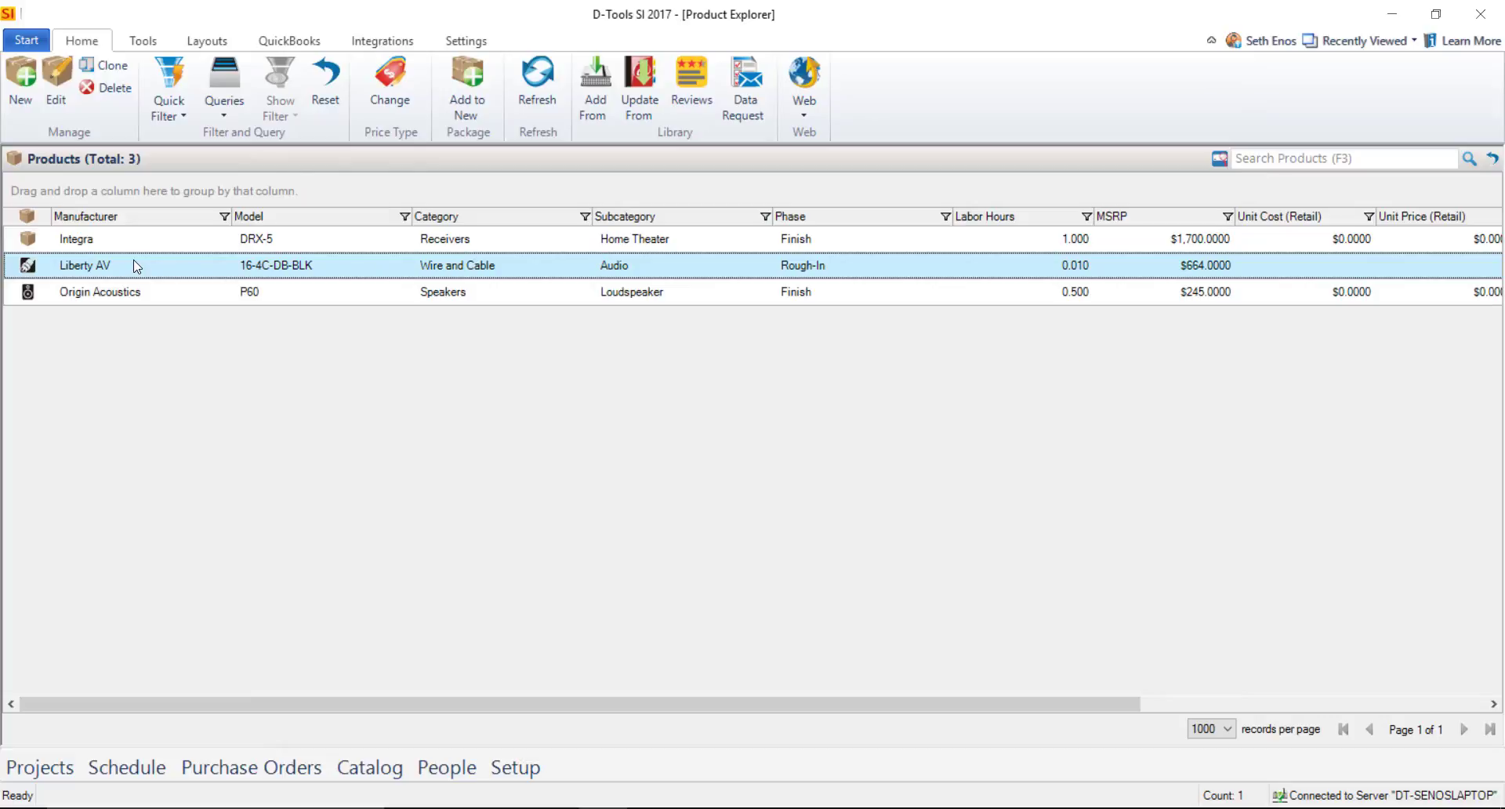
{"action": "double_click", "coordinate": [467, 271]}
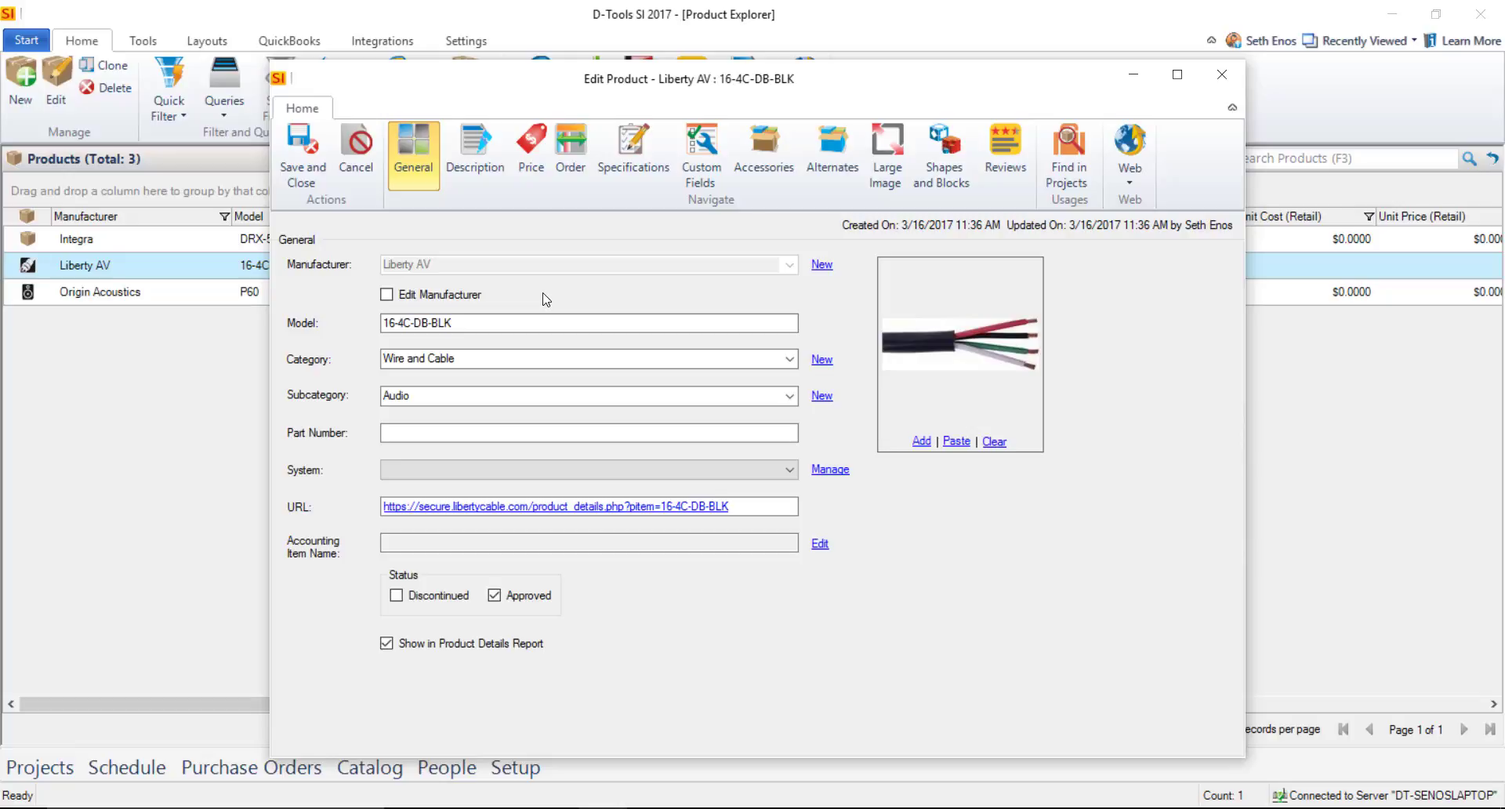
{"action": "left_click", "coordinate": [633, 157]}
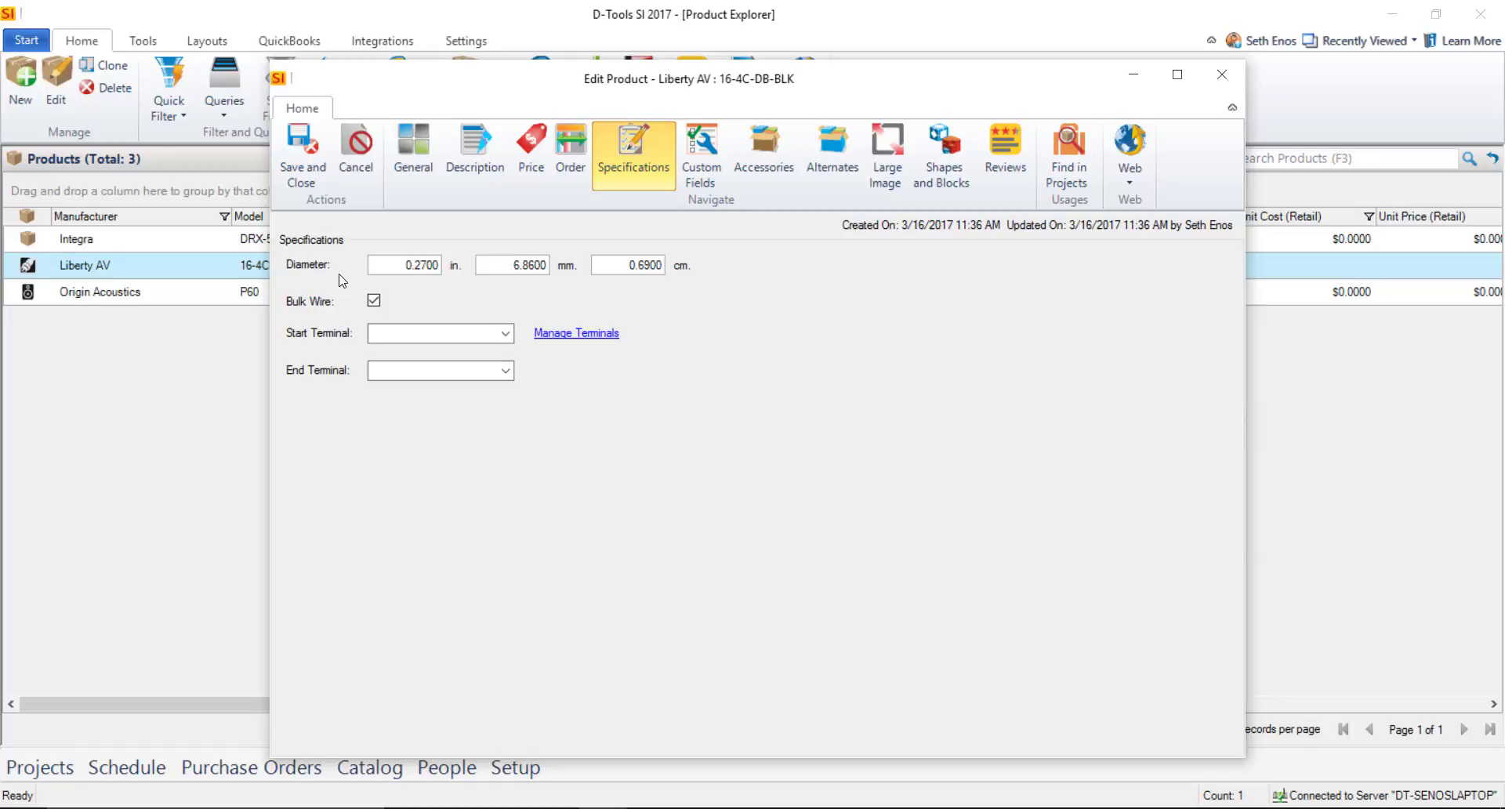
{"action": "left_click", "coordinate": [413, 153]}
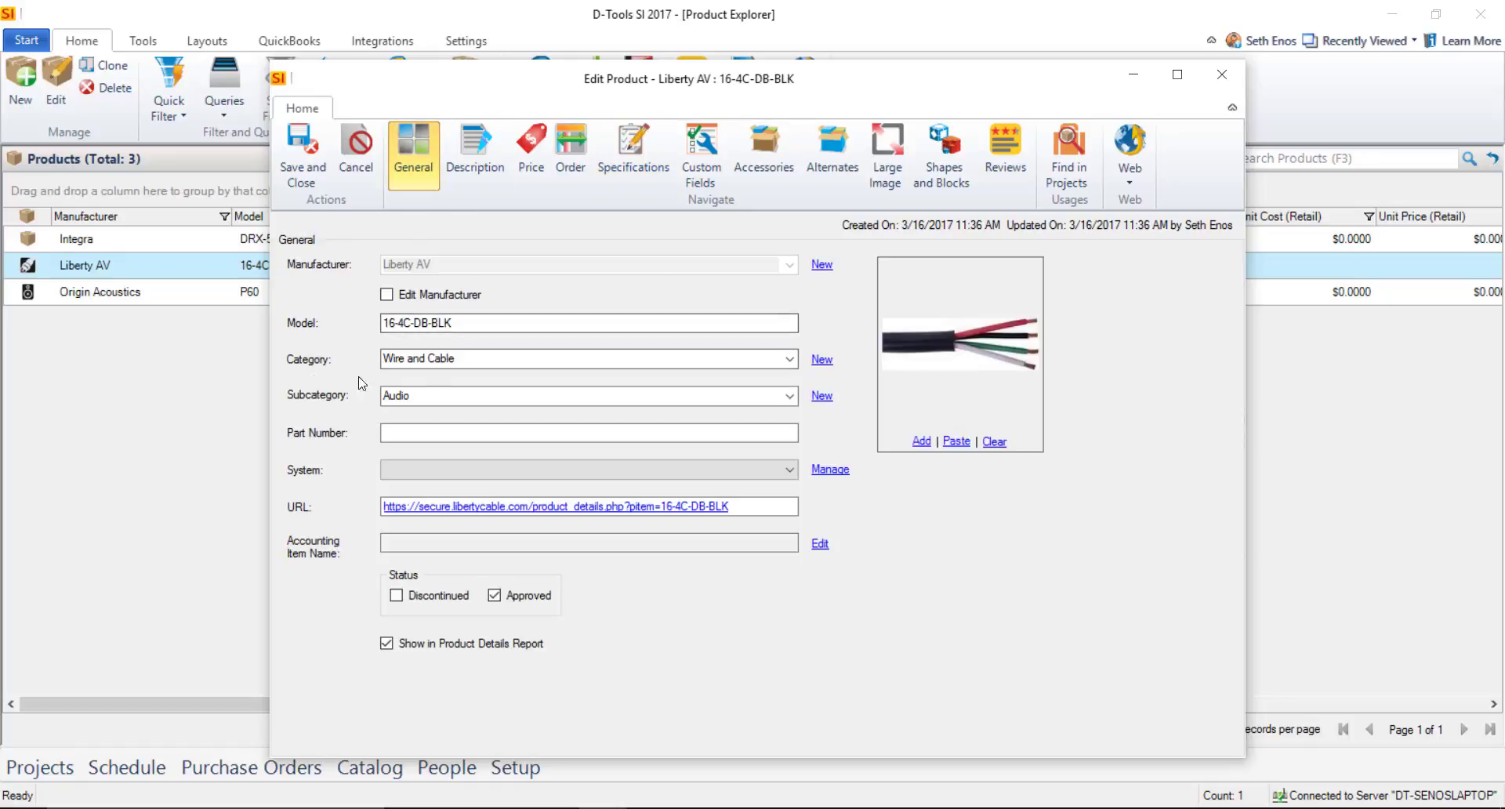
{"action": "left_click", "coordinate": [632, 150]}
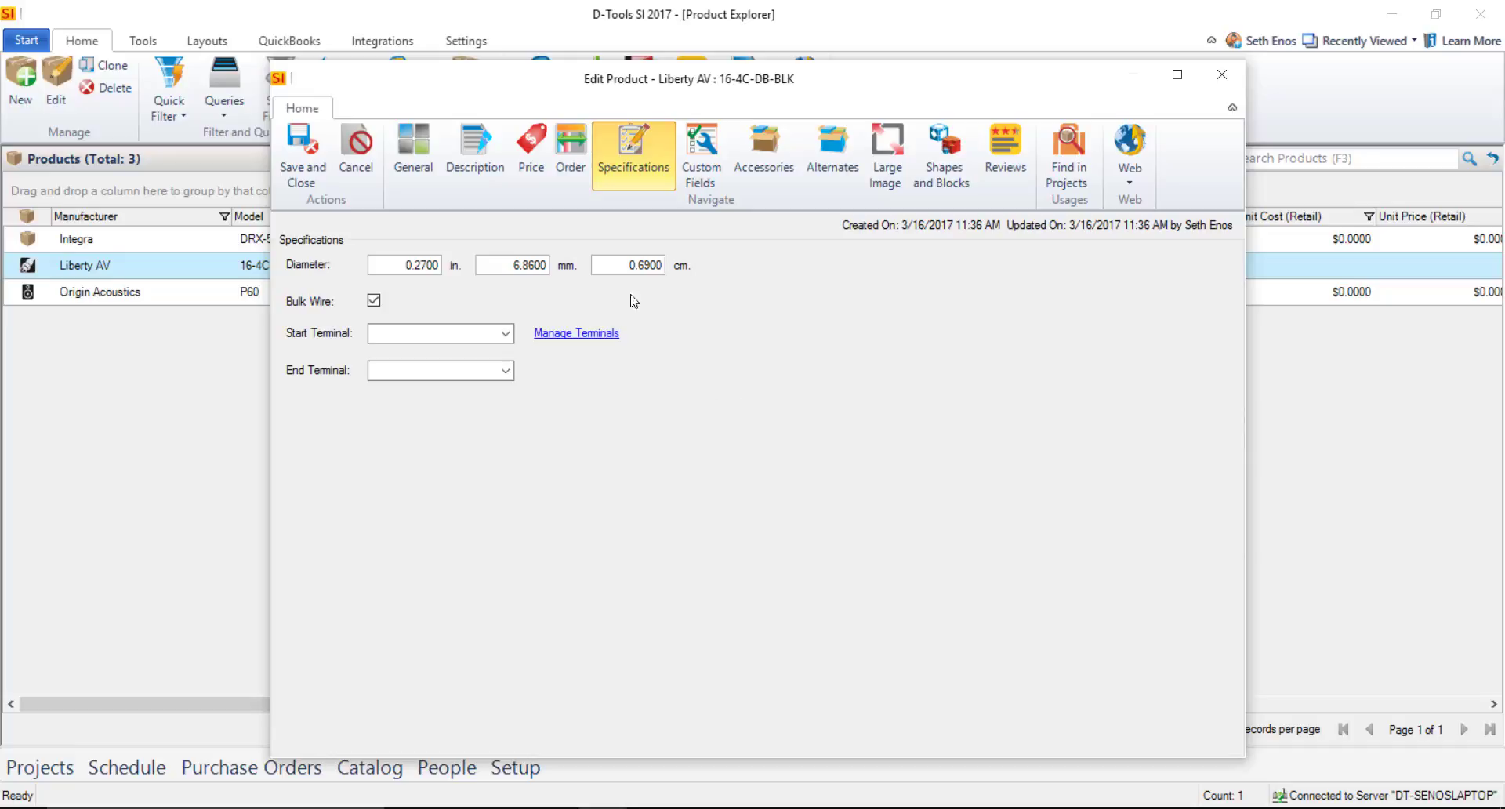
Step: Set the 16-4C-DB-BLK cable's labor hours to 0.005 in its price details
{"action": "left_click", "coordinate": [534, 155]}
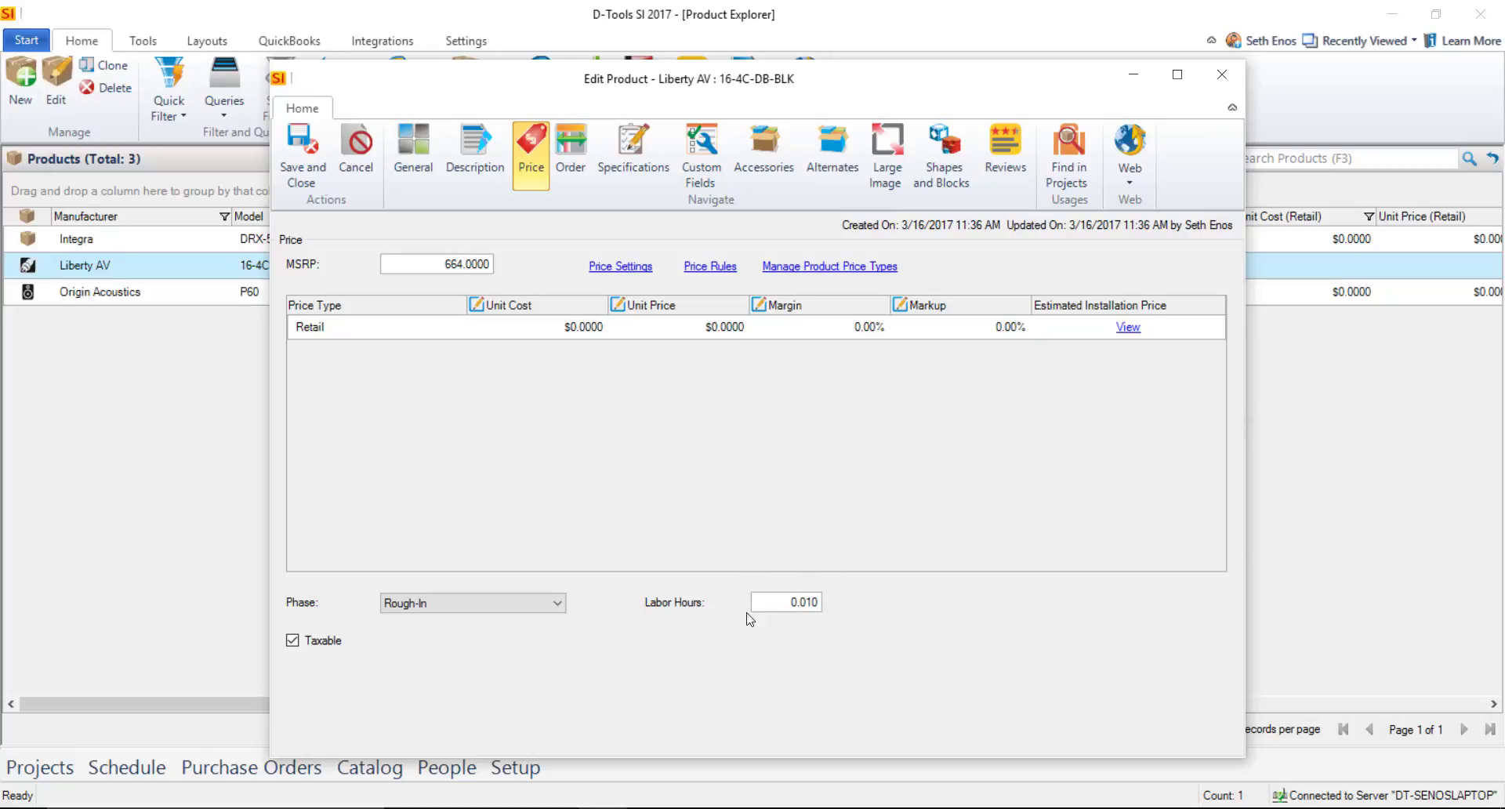
{"action": "left_click_drag", "start_coordinate": [781, 602], "coordinate": [924, 608]}
{"action": "key", "text": "BackSpace"}
{"action": "type", "text": ".00"}
Step: Order the cable in a different unit using a new unit of measure named Box with 1000 feet, and save and close the product
{"action": "left_click", "coordinate": [571, 160]}
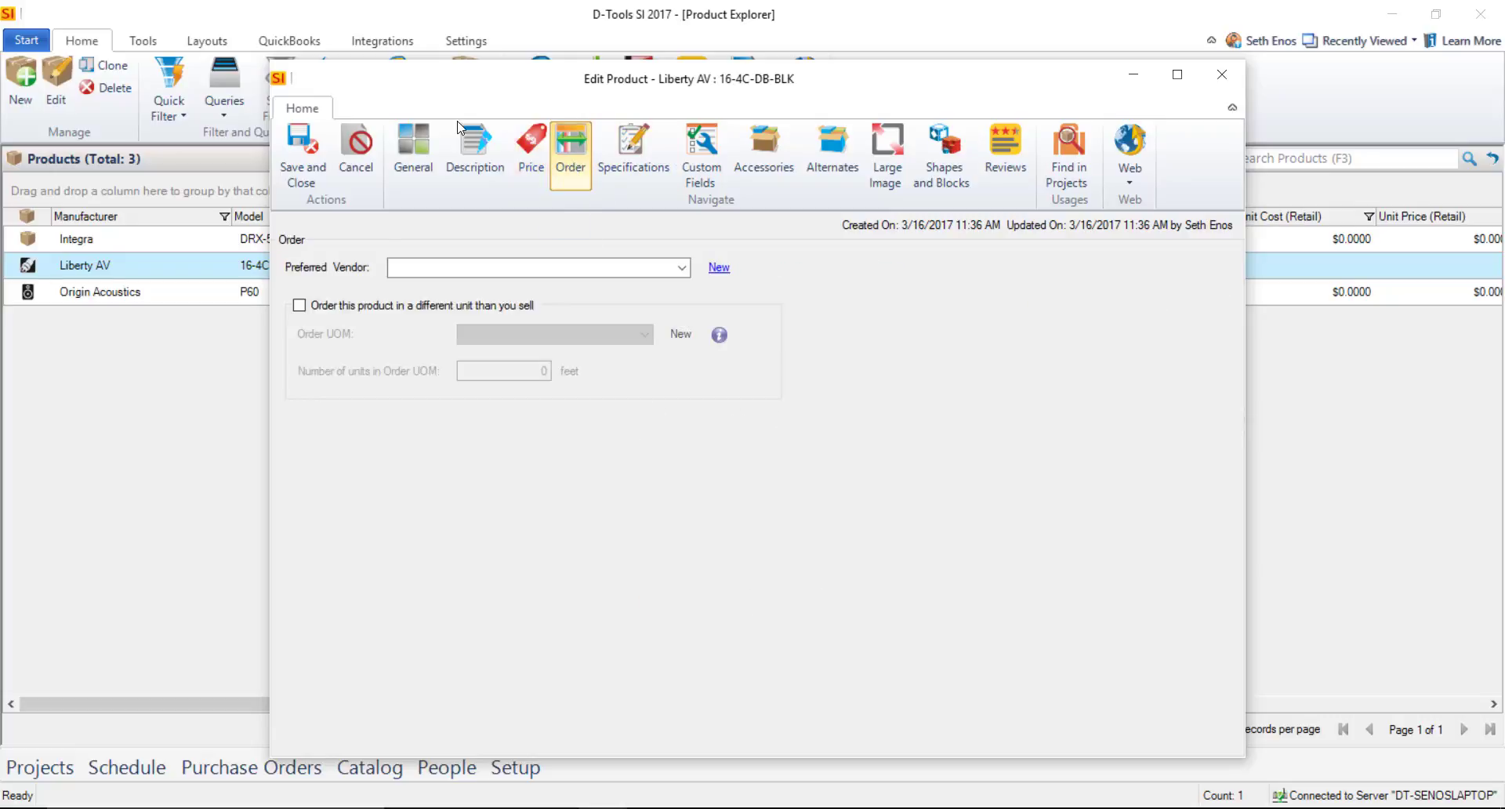
{"action": "left_click", "coordinate": [319, 311]}
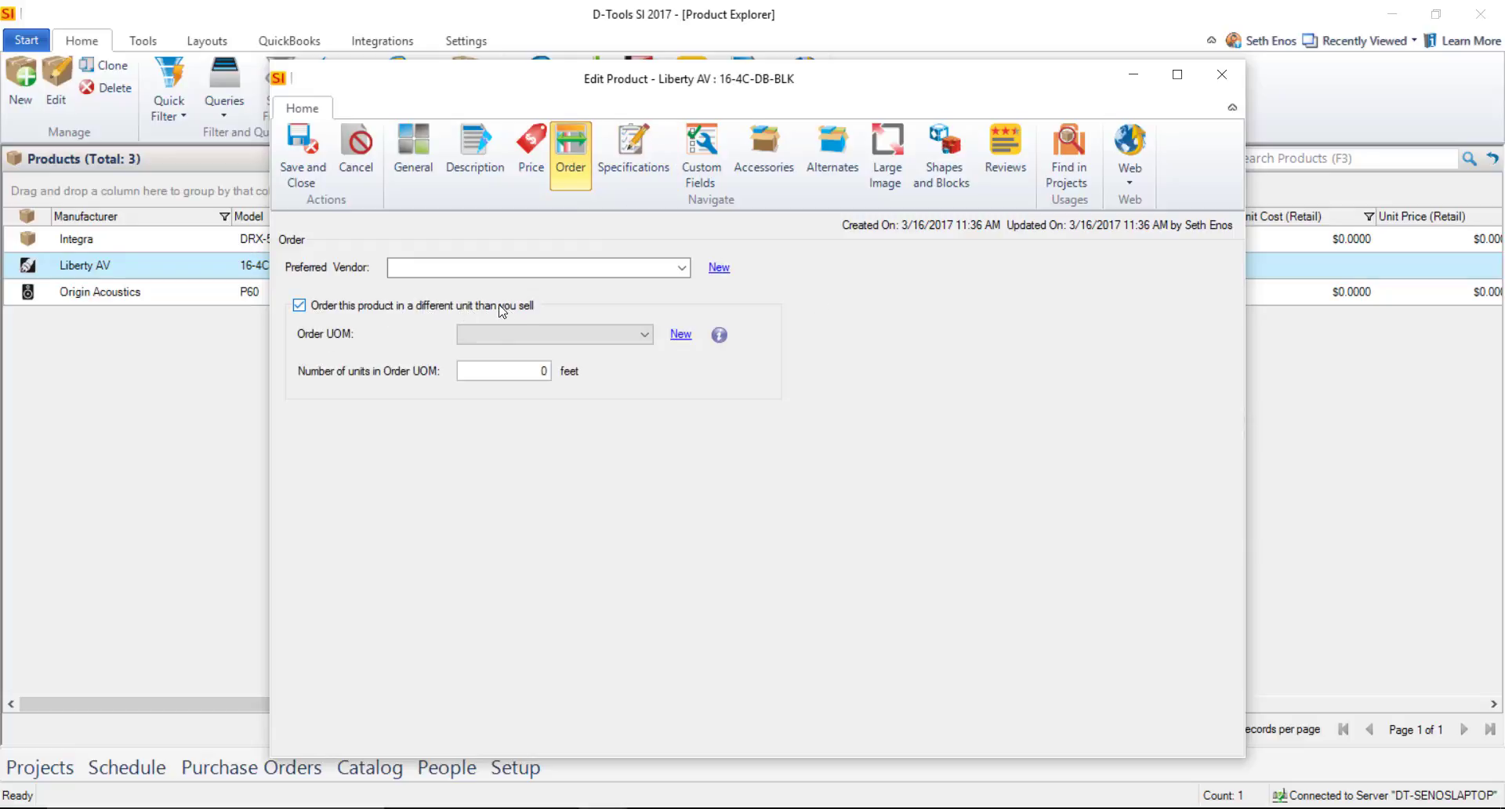
{"action": "left_click", "coordinate": [643, 335]}
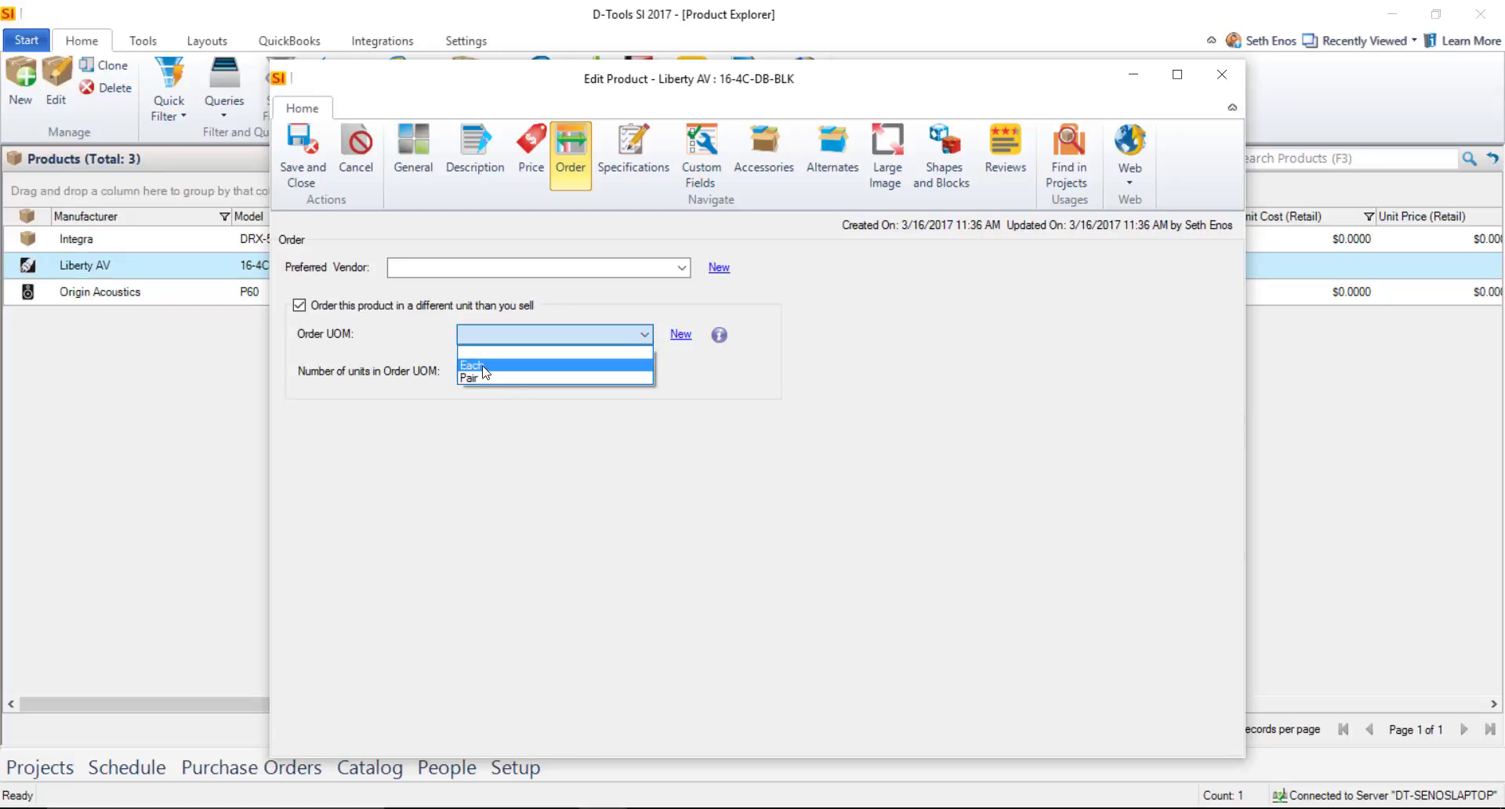
{"action": "left_click", "coordinate": [709, 413]}
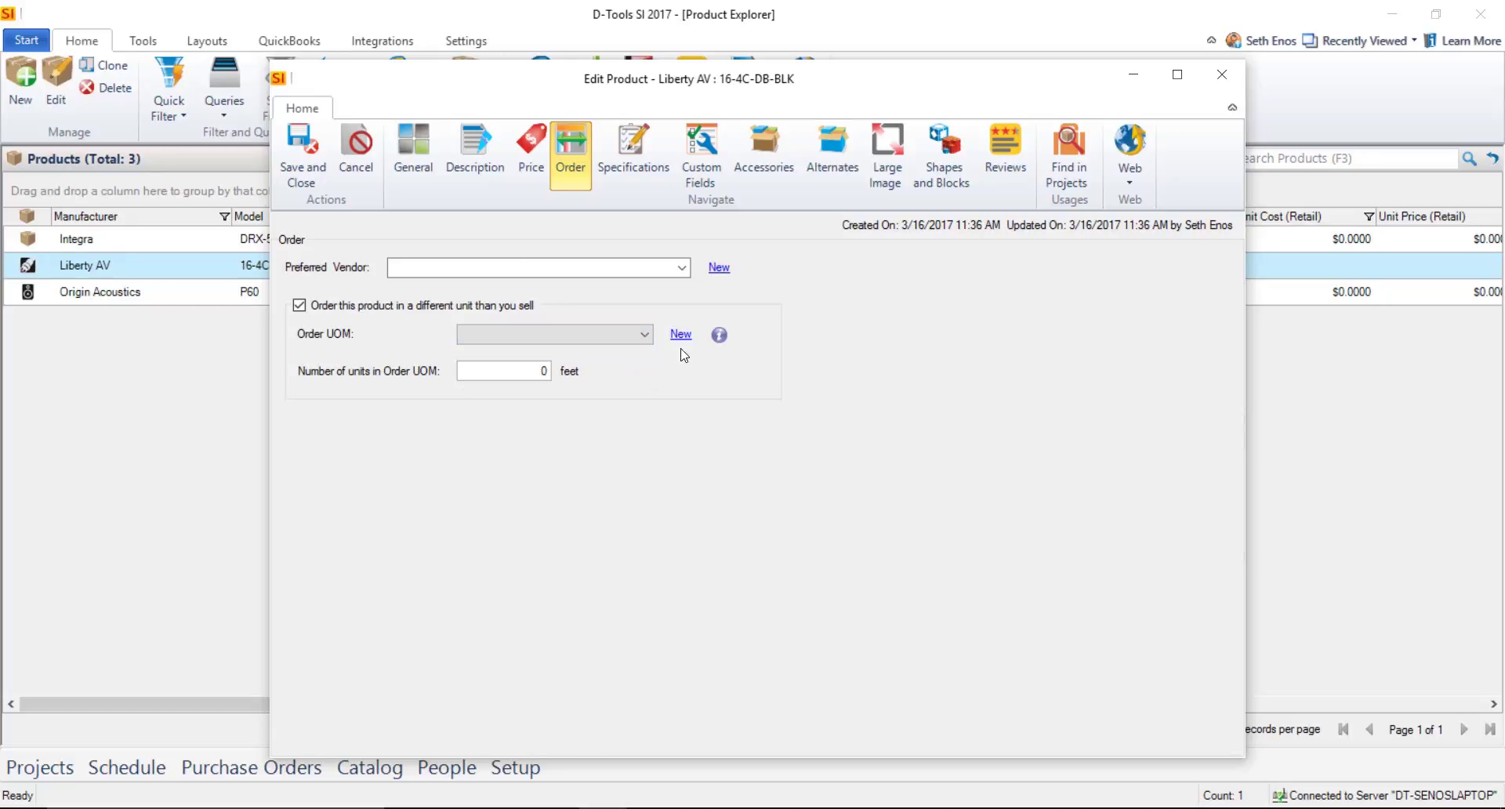
{"action": "left_click", "coordinate": [682, 335]}
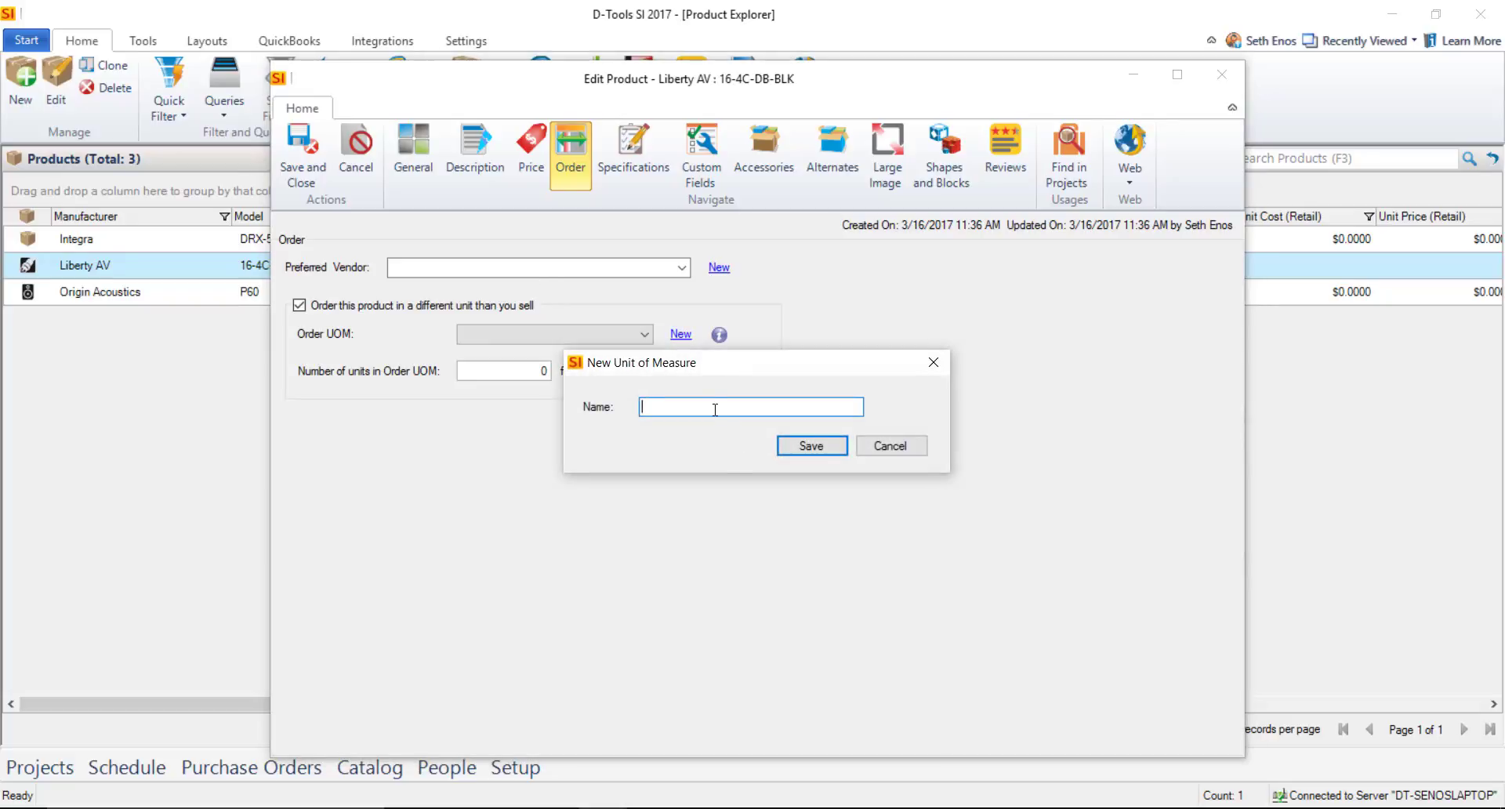
{"action": "left_click", "coordinate": [811, 448]}
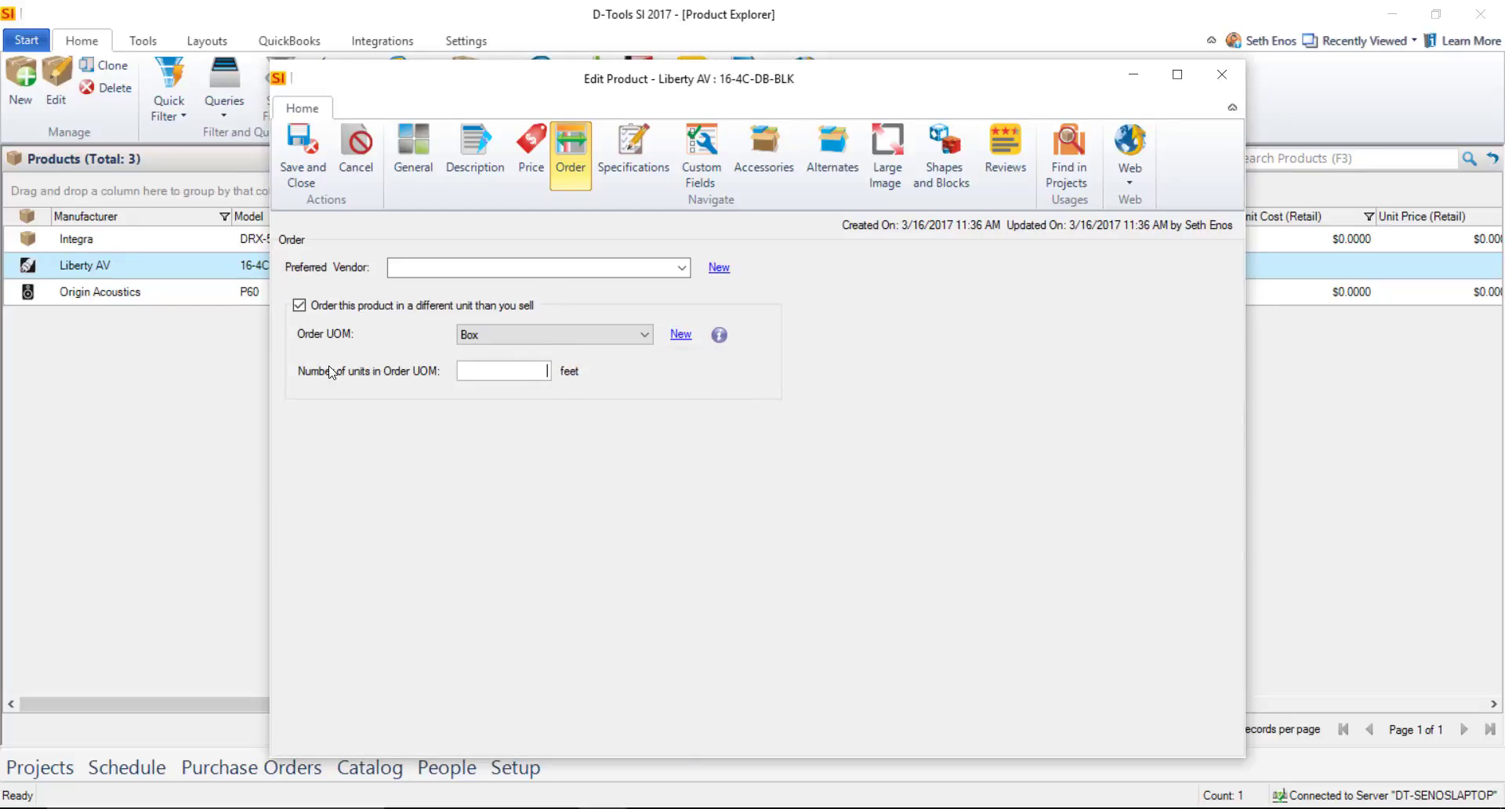
{"action": "type", "text": "1000"}
{"action": "left_click", "coordinate": [413, 157]}
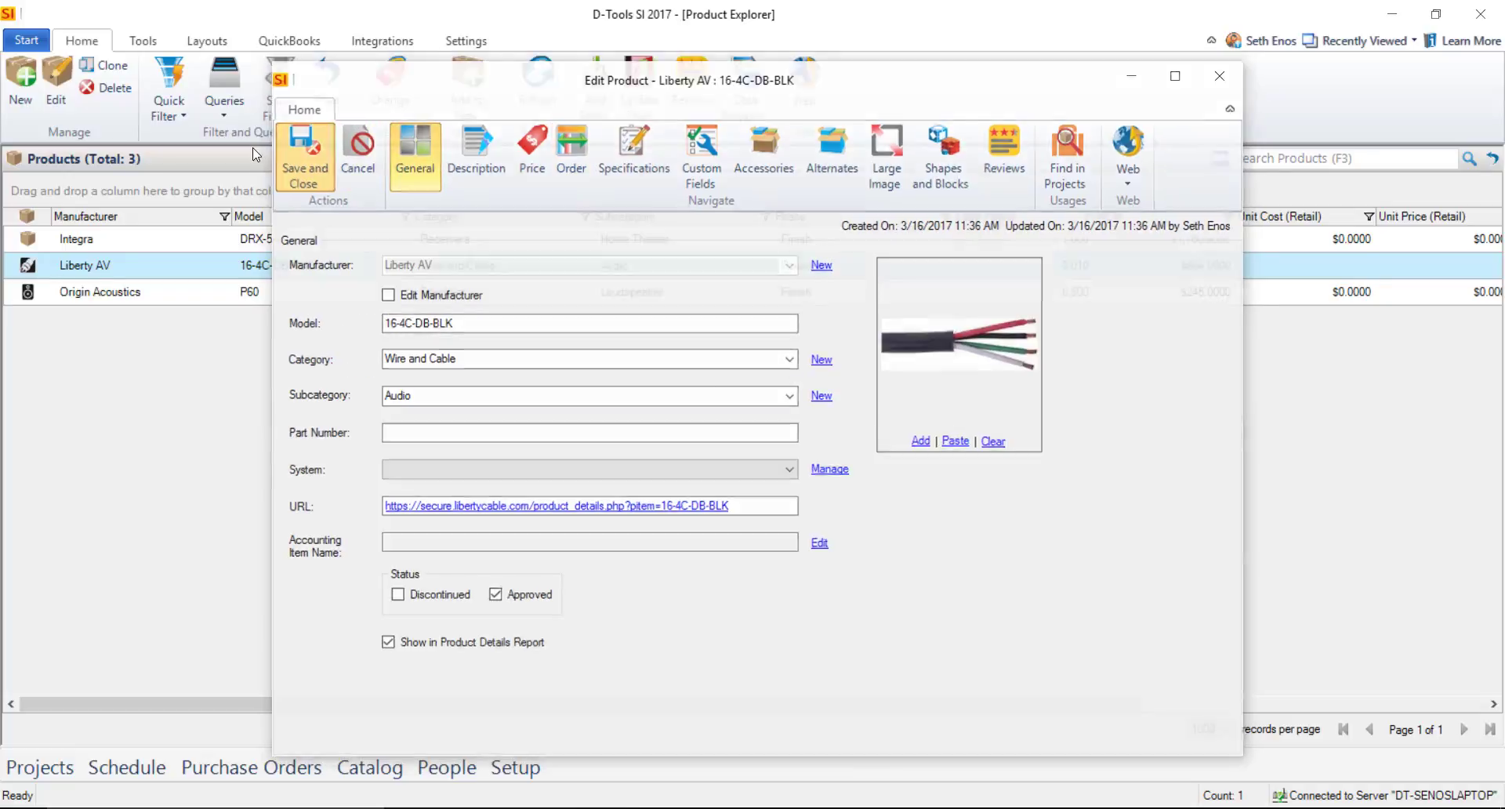
{"action": "left_click", "coordinate": [301, 156]}
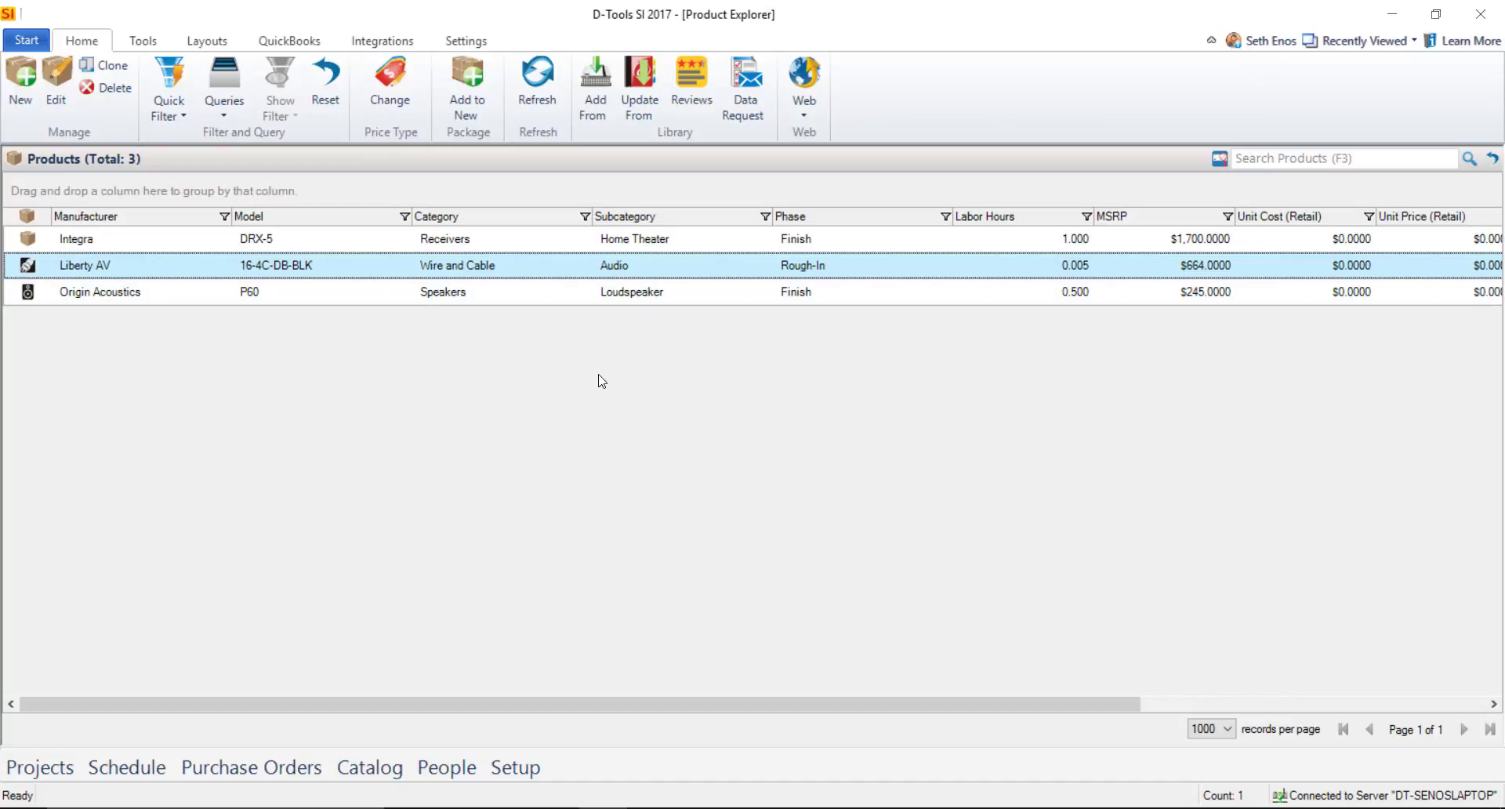